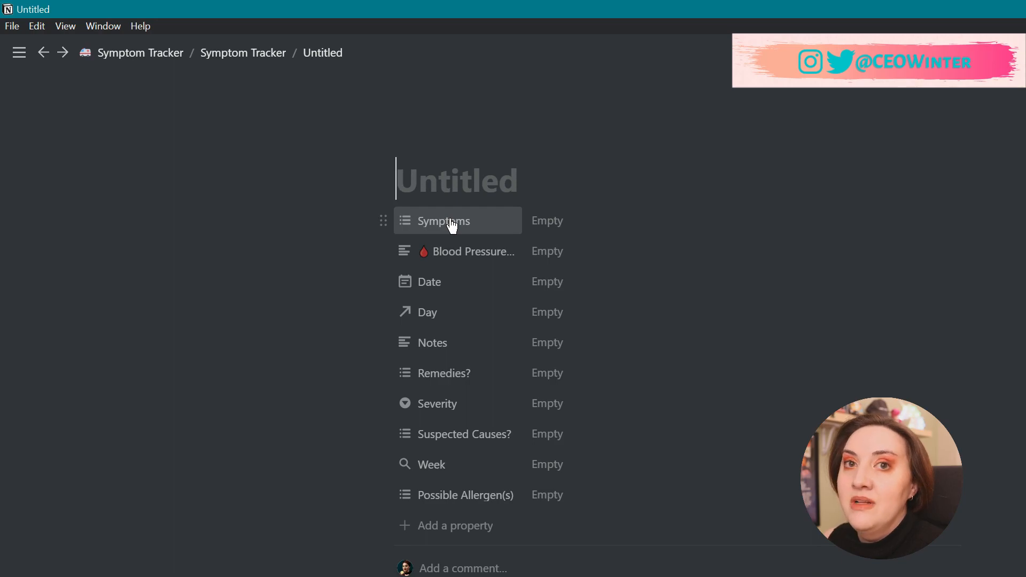
Tag the entry with POTSie, Redness, Nausea, Period and Insomnia symptoms.
left_click(556, 223)
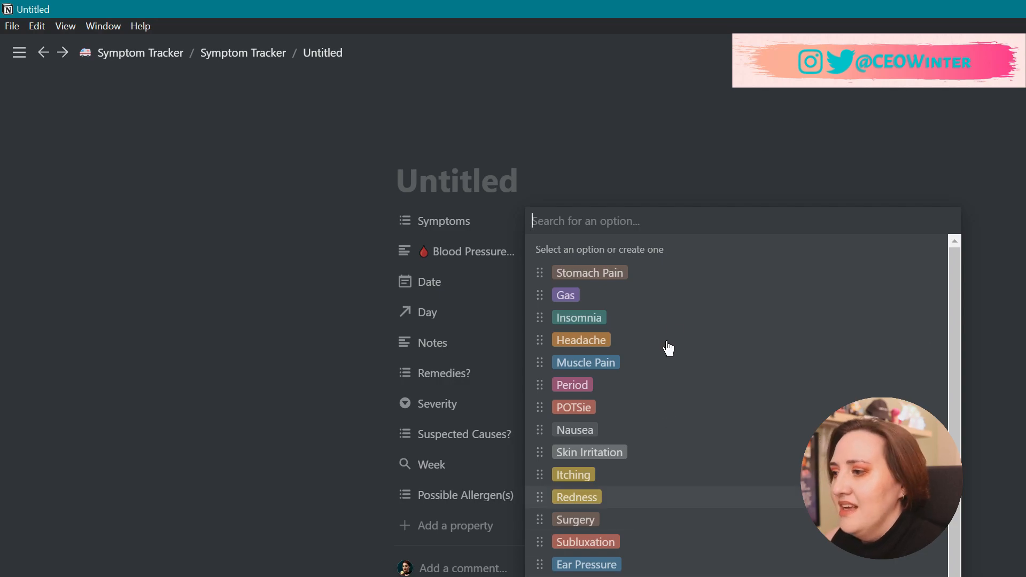
scroll(791, 375, "down", 1)
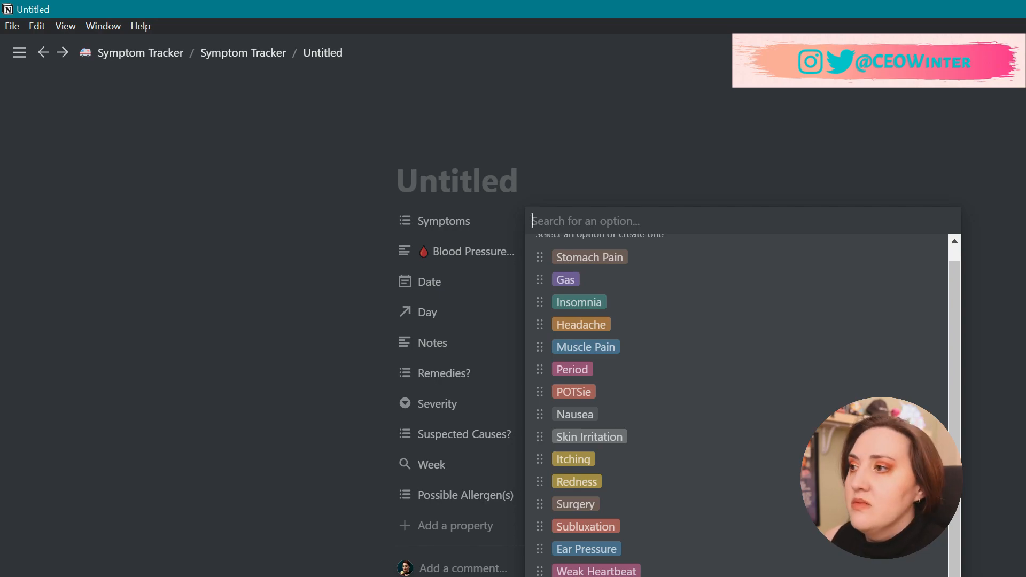
left_click(637, 394)
left_click(658, 475)
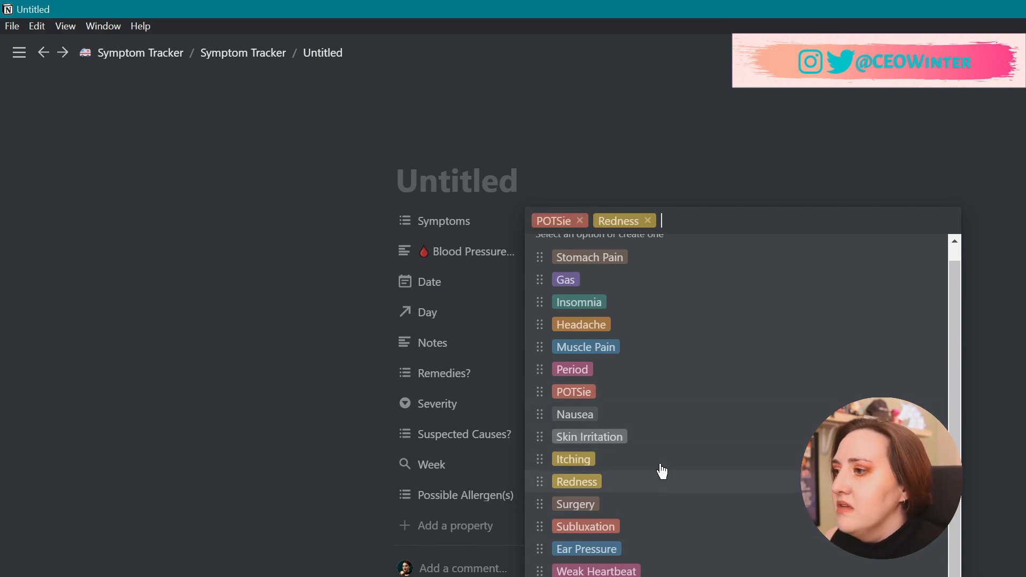
left_click(665, 422)
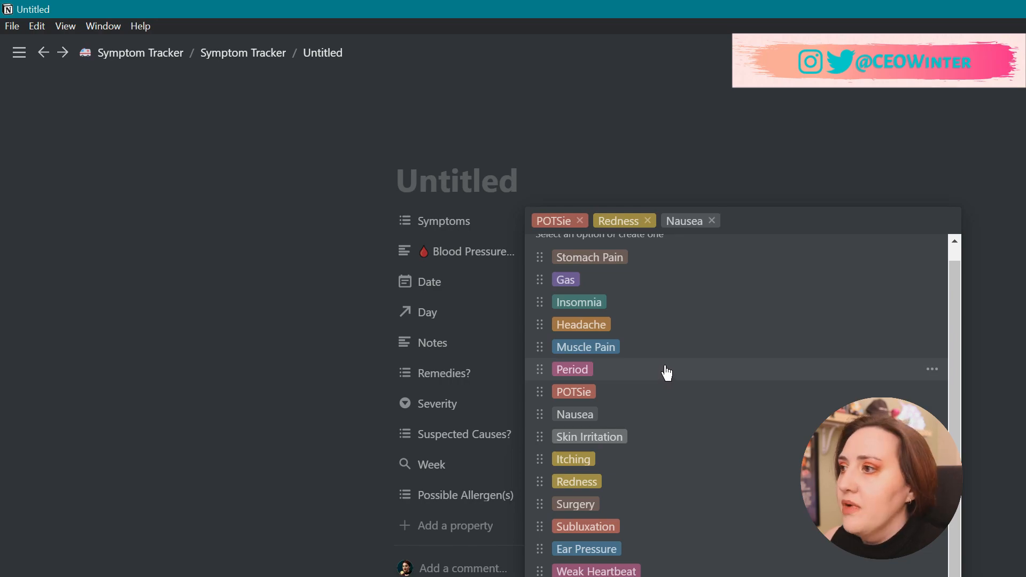
left_click(665, 375)
left_click(693, 303)
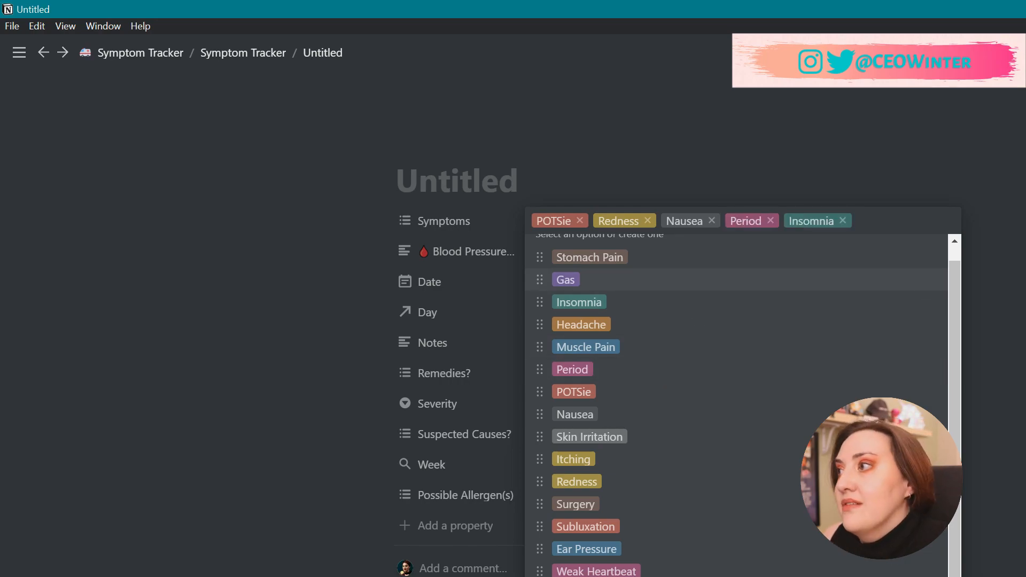
Remove all five symptom tags again, leaving Symptoms empty.
left_click(843, 221)
left_click(771, 221)
left_click(713, 221)
left_click(648, 221)
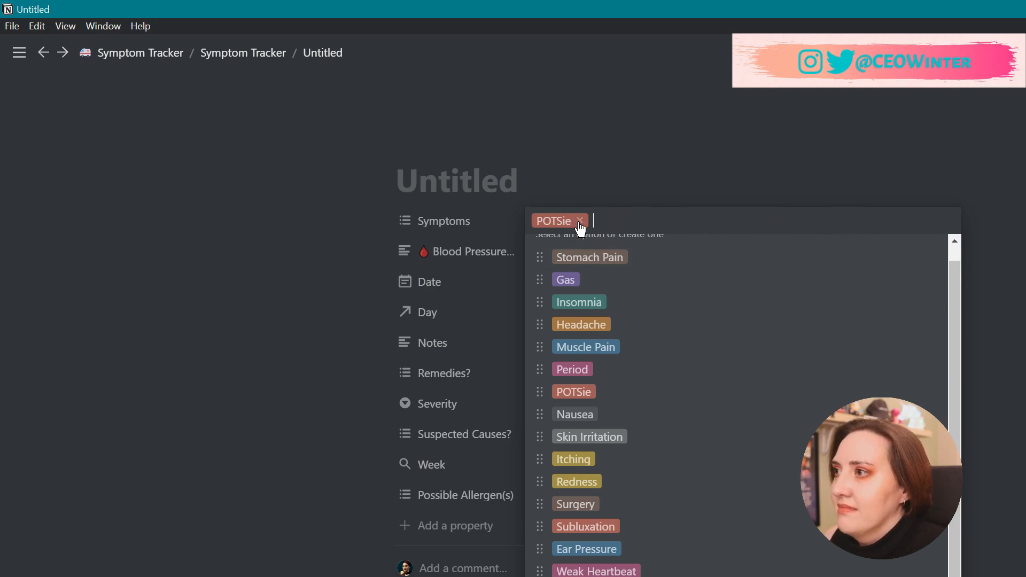
left_click(580, 221)
key("Escape")
left_click(623, 259)
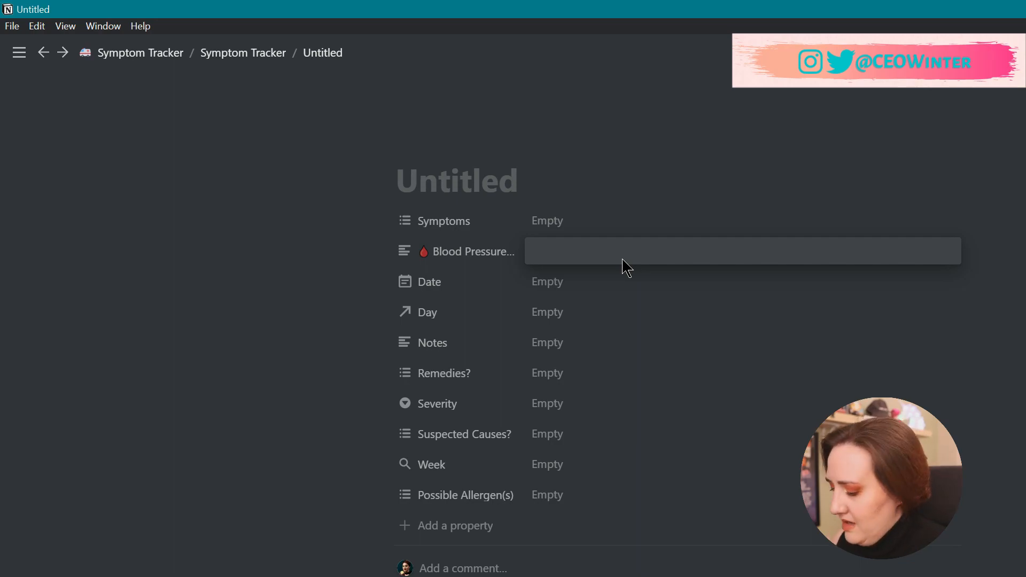
Enter 120/70 as the entry's Blood Pressure reading.
type("120/70")
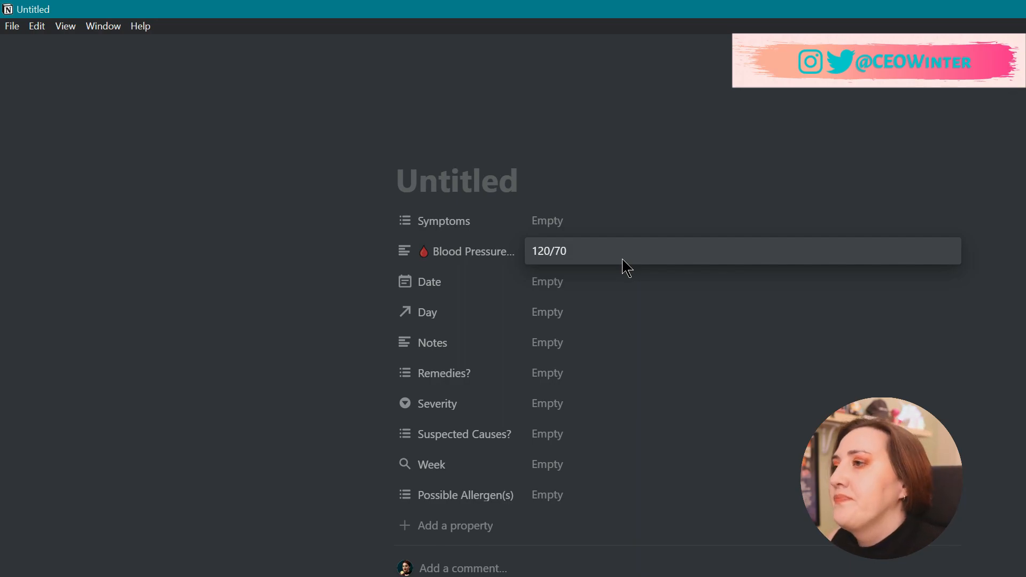
key("Return")
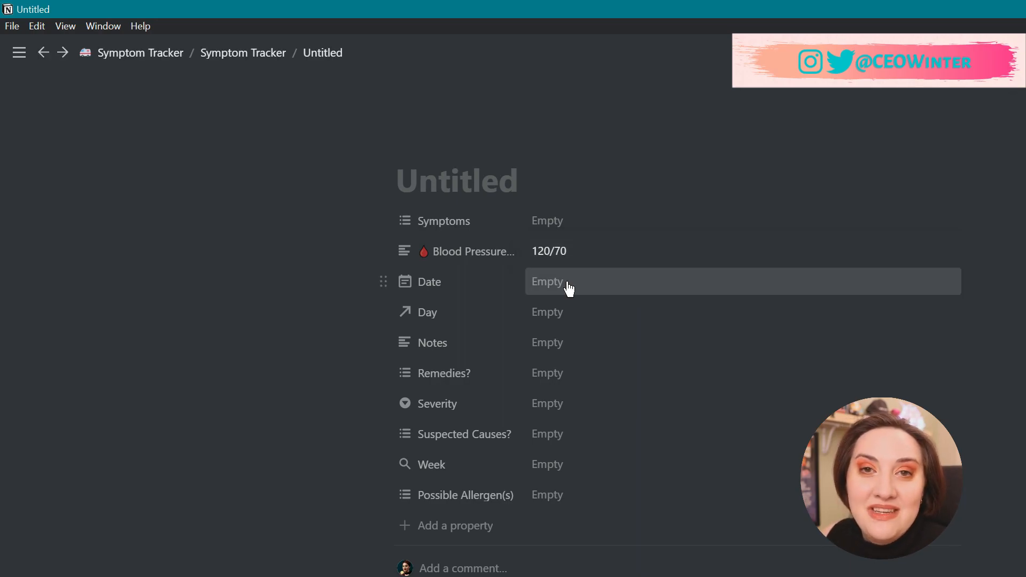
Link the entry's Day to Sun, 11/1, so Week shows Oct 26 - Nov 1, 2020.
left_click(568, 284)
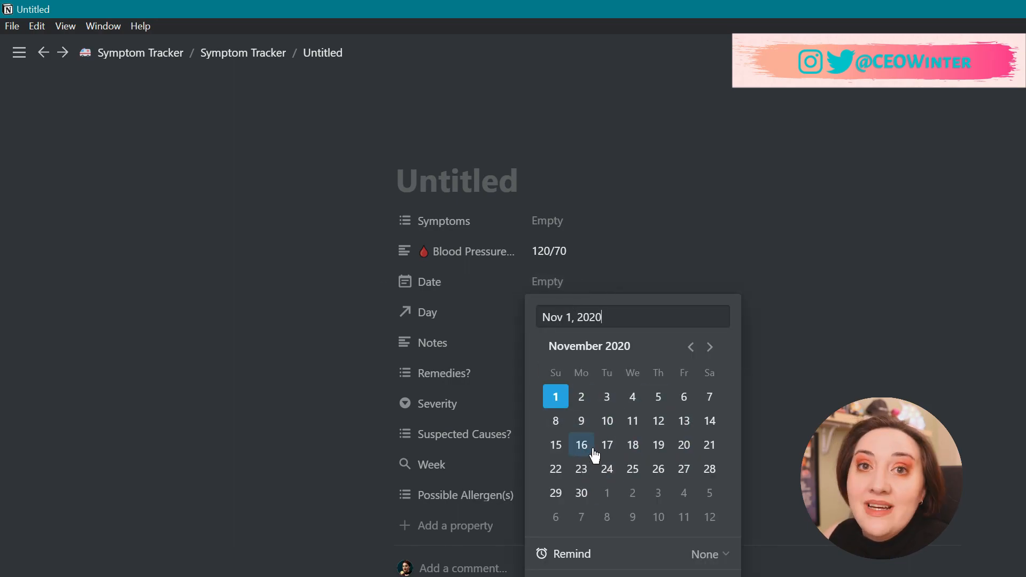
left_click(310, 345)
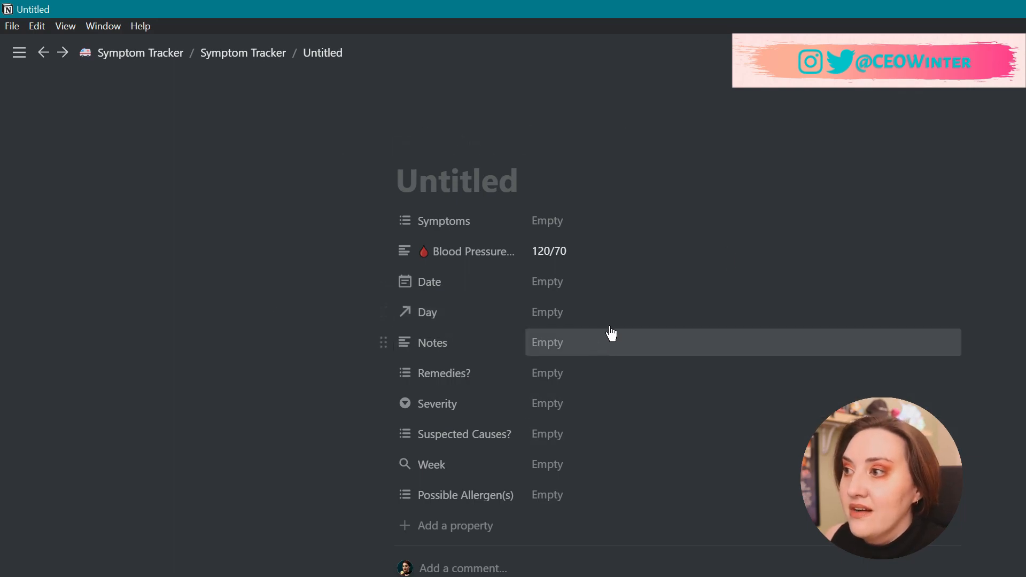
left_click(595, 315)
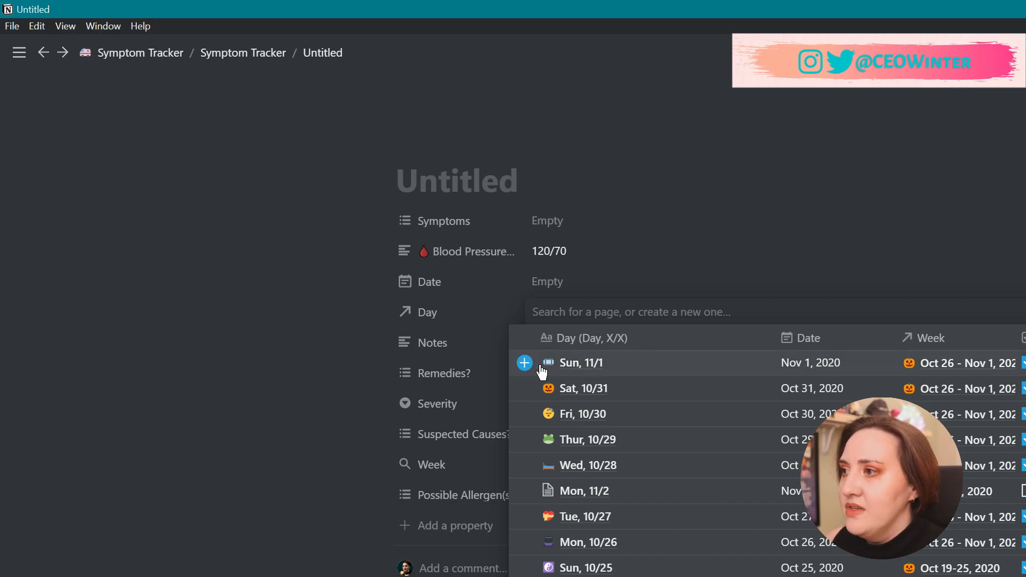
left_click(572, 368)
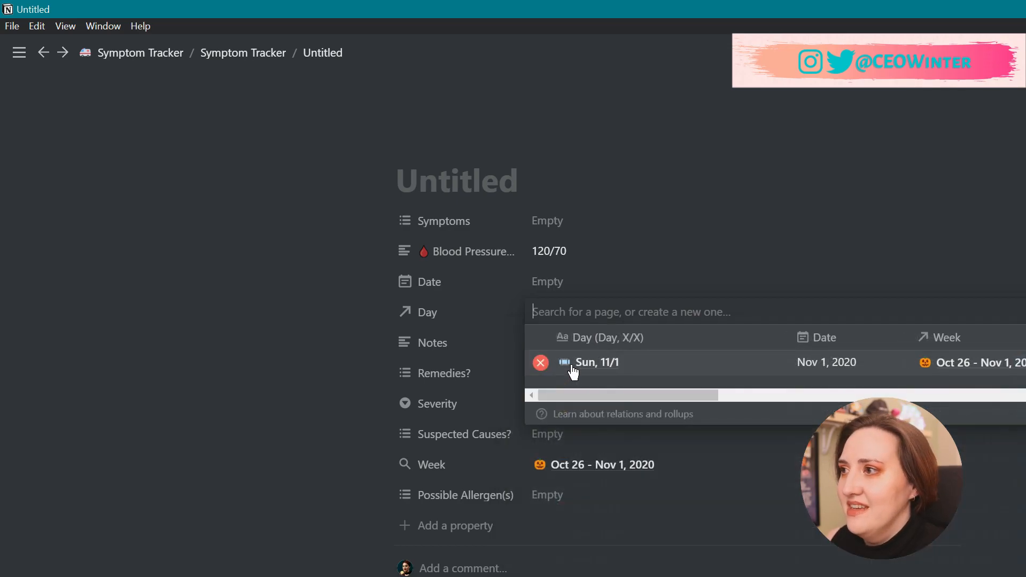
left_click(336, 375)
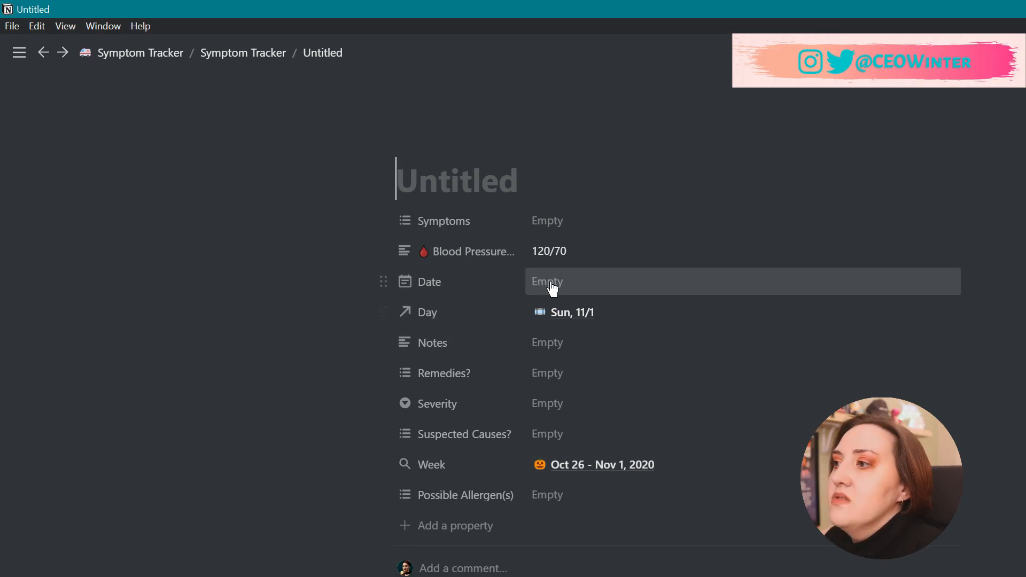
left_click(574, 354)
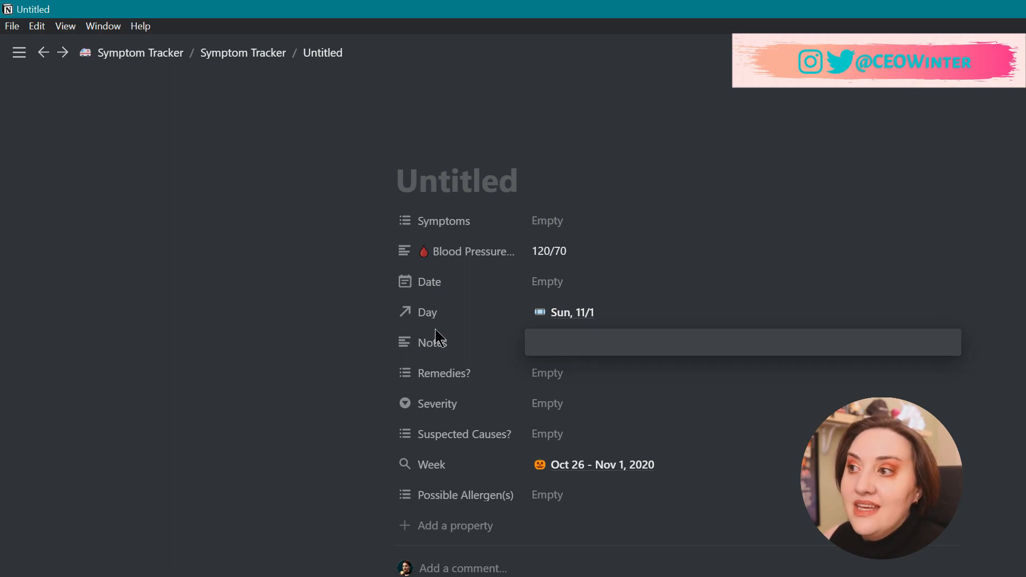
left_click(340, 406)
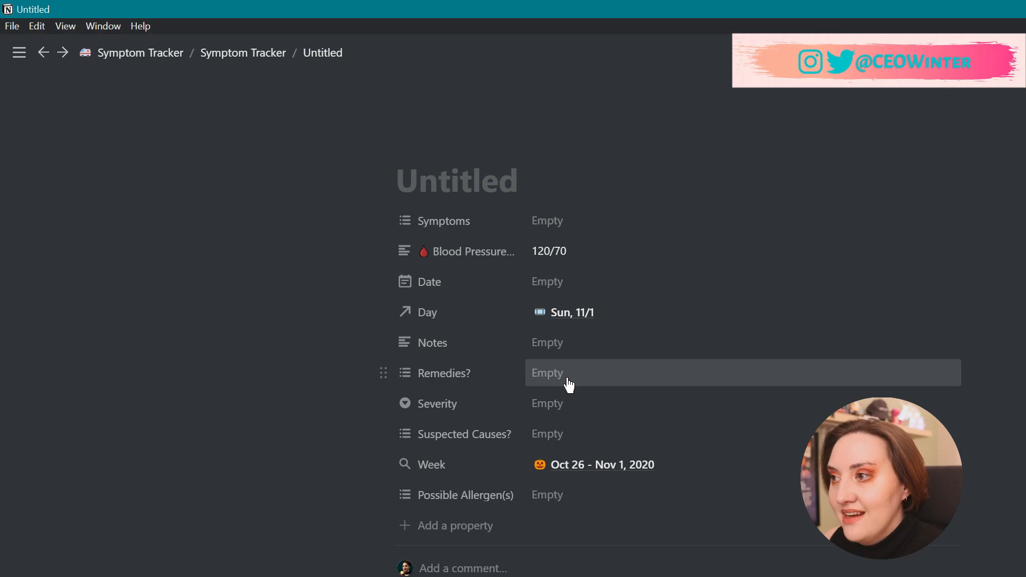
left_click(593, 382)
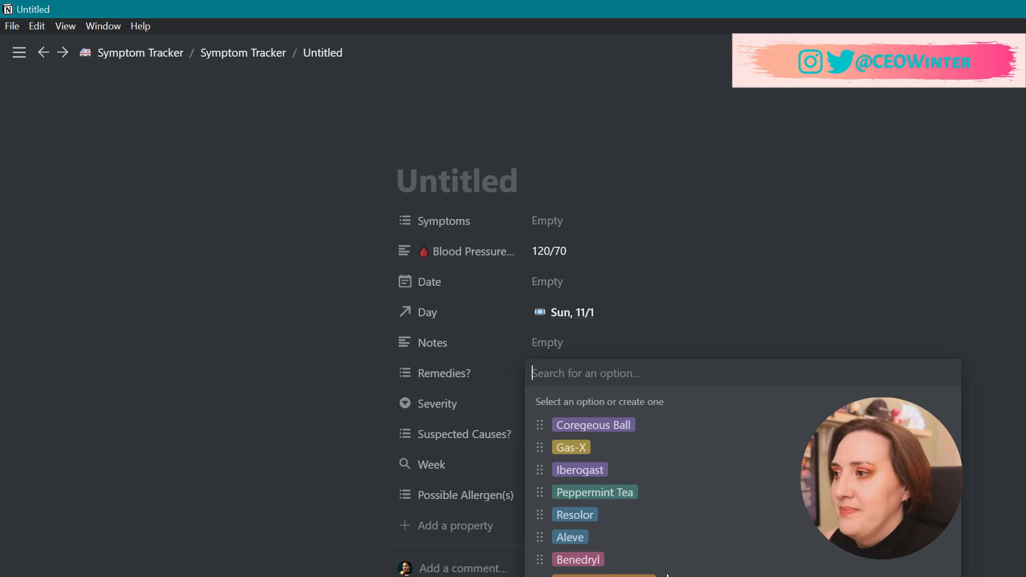
left_click(296, 459)
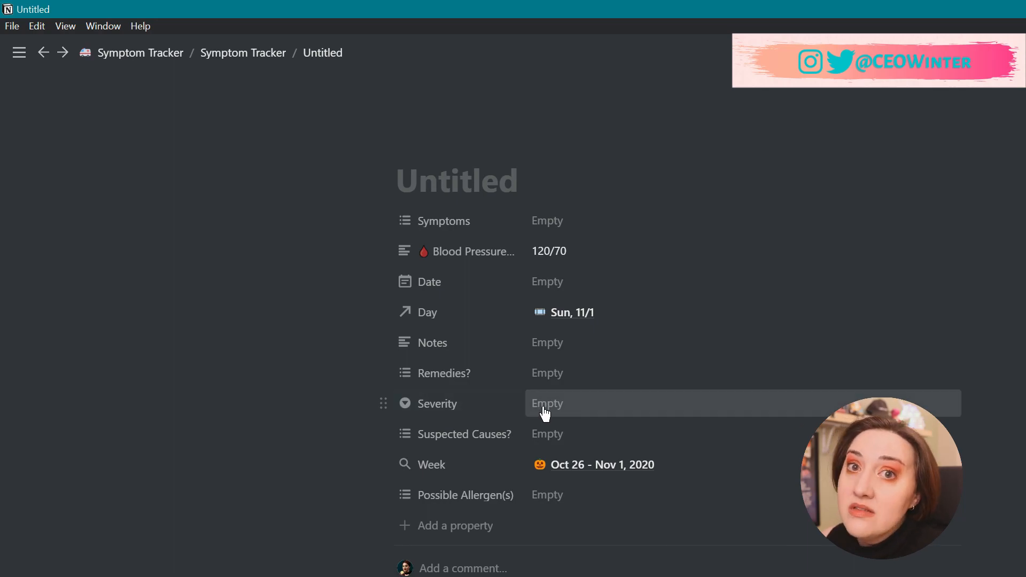
left_click(575, 412)
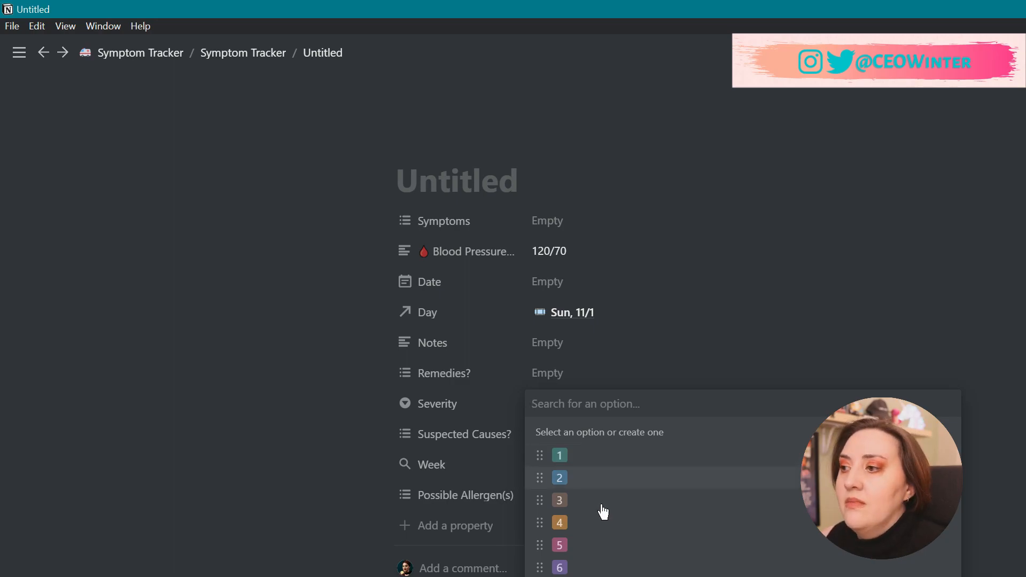
left_click(321, 469)
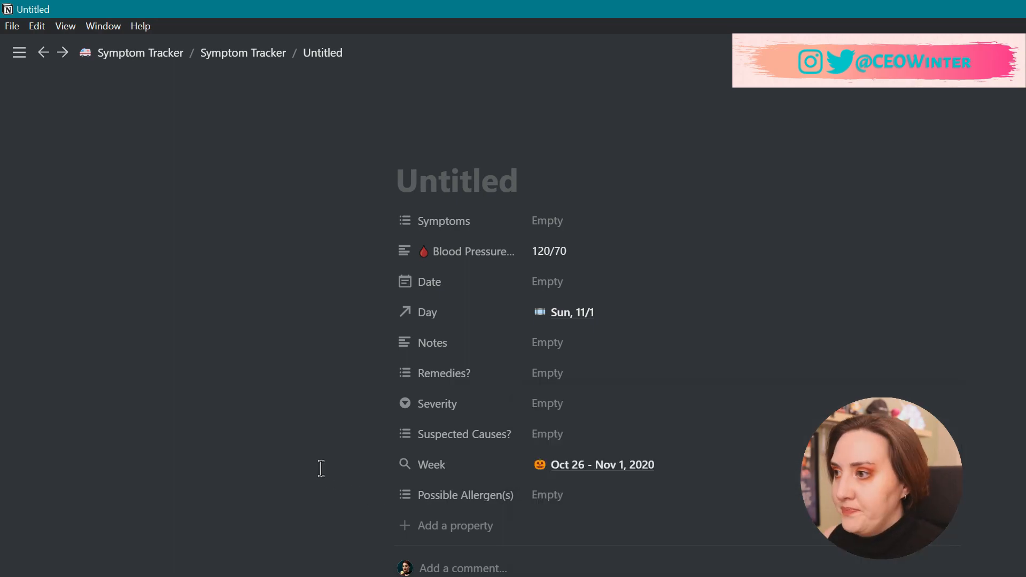
left_click(591, 438)
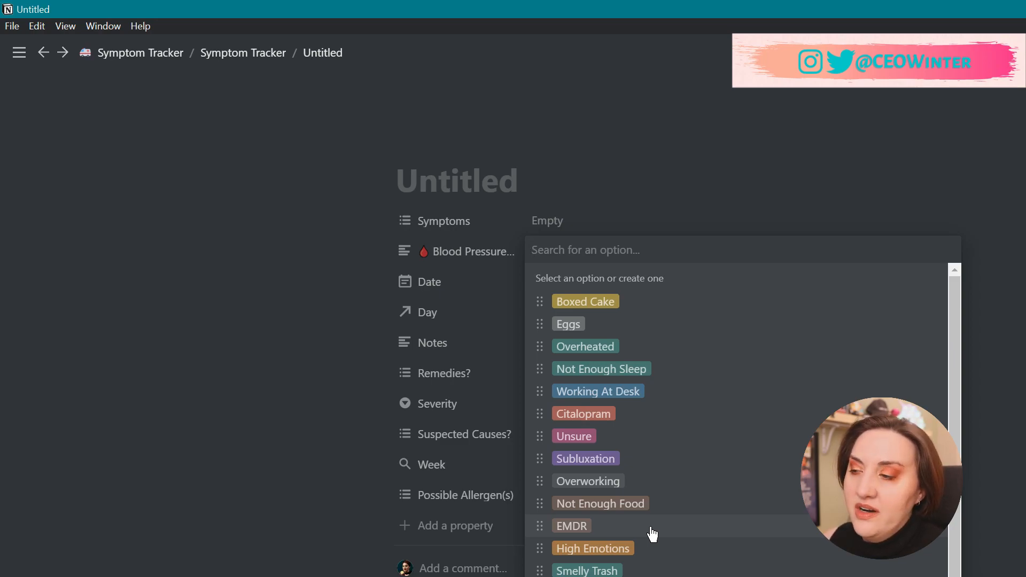
left_click(279, 424)
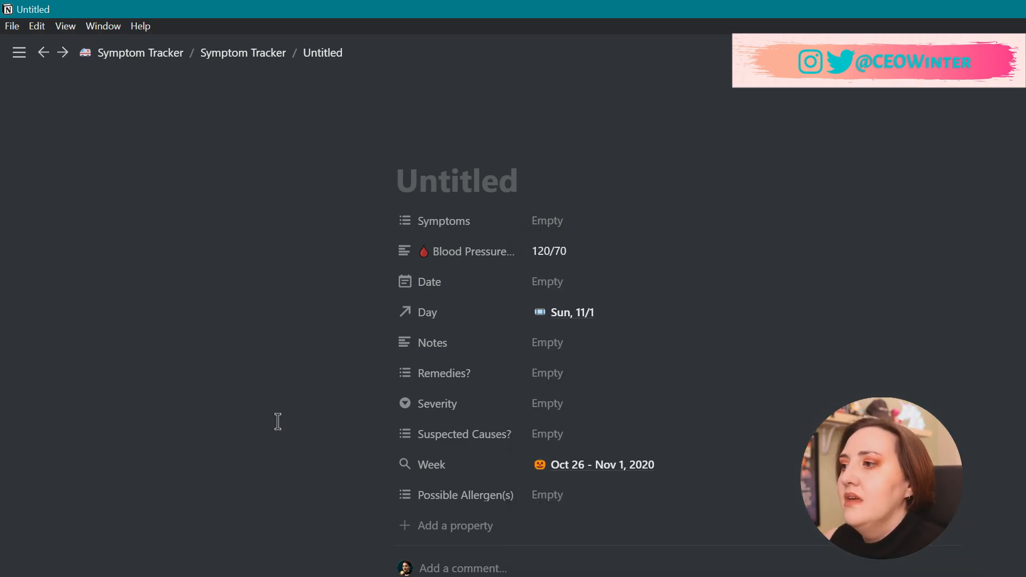
Check the Possible Allergen(s) options and close them without choosing any.
left_click(574, 504)
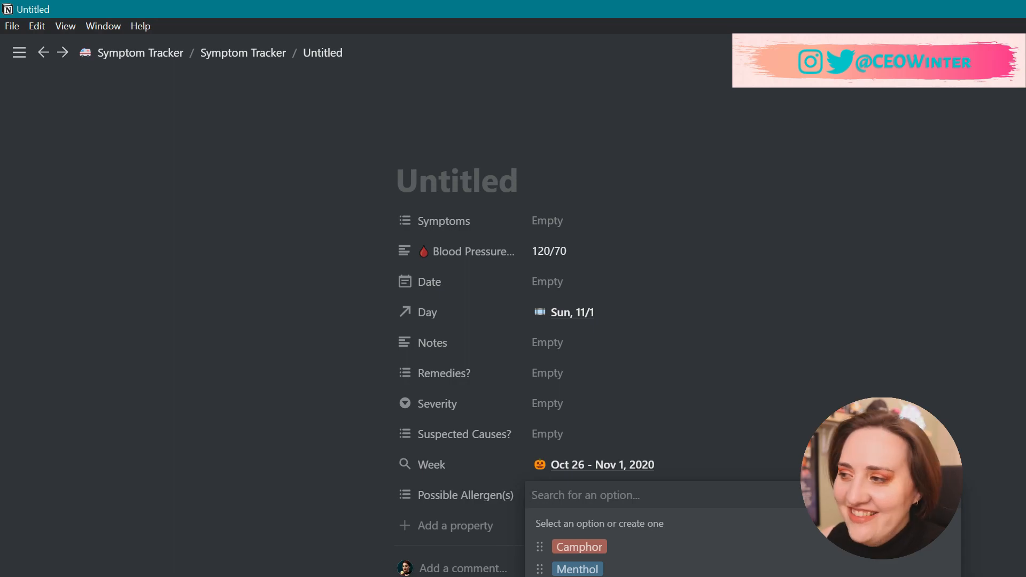
key("Escape")
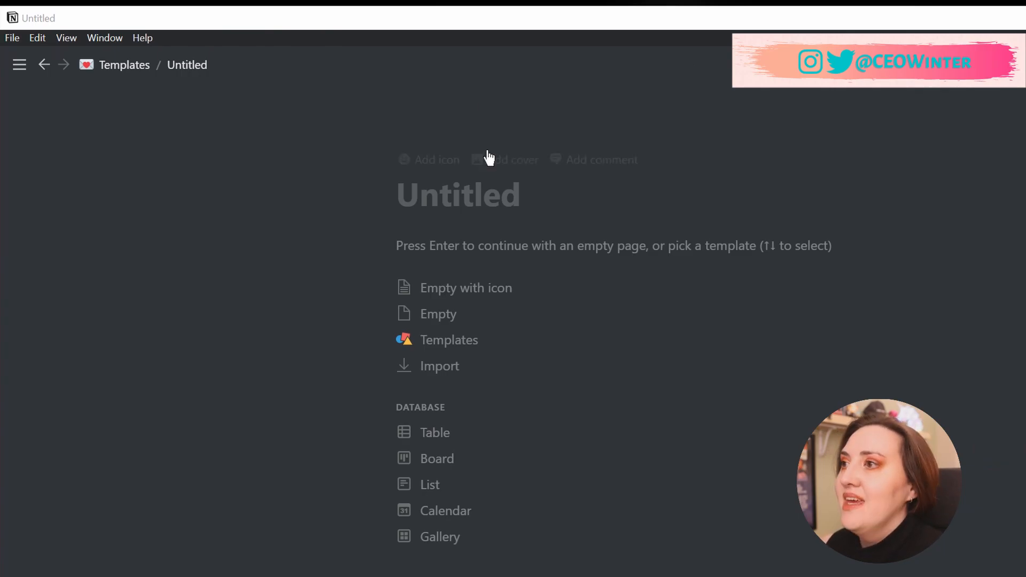
Title the new page 'Symptom Tracker' and give it an ambulance emoji icon.
left_click(471, 200)
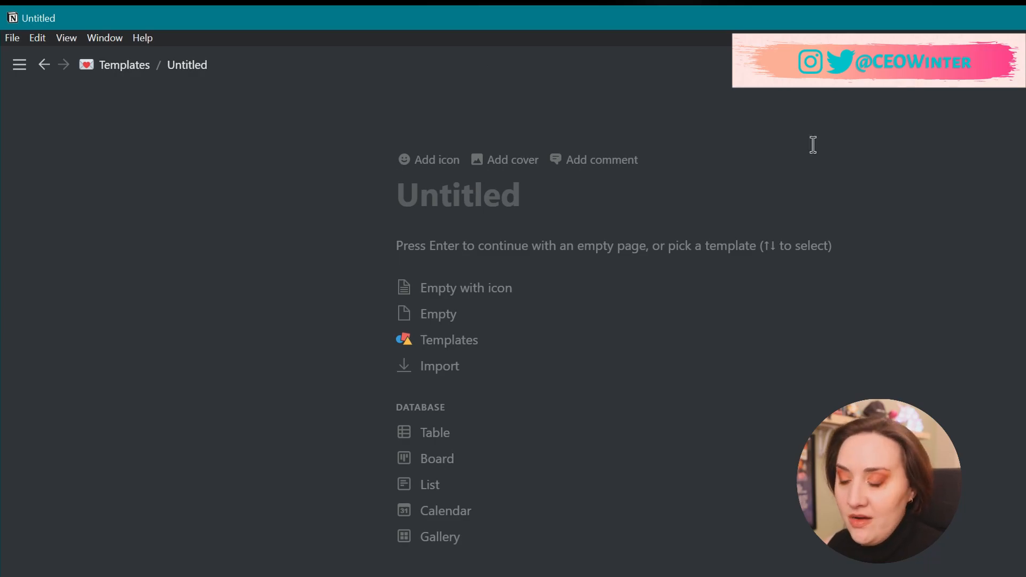
type("Symptom Tracker")
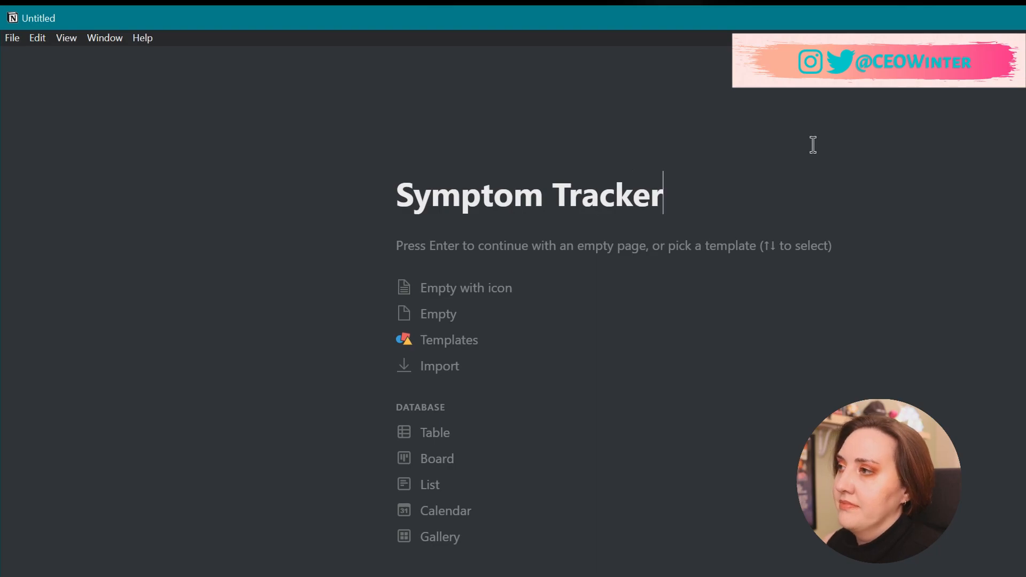
left_click(426, 162)
left_click(426, 192)
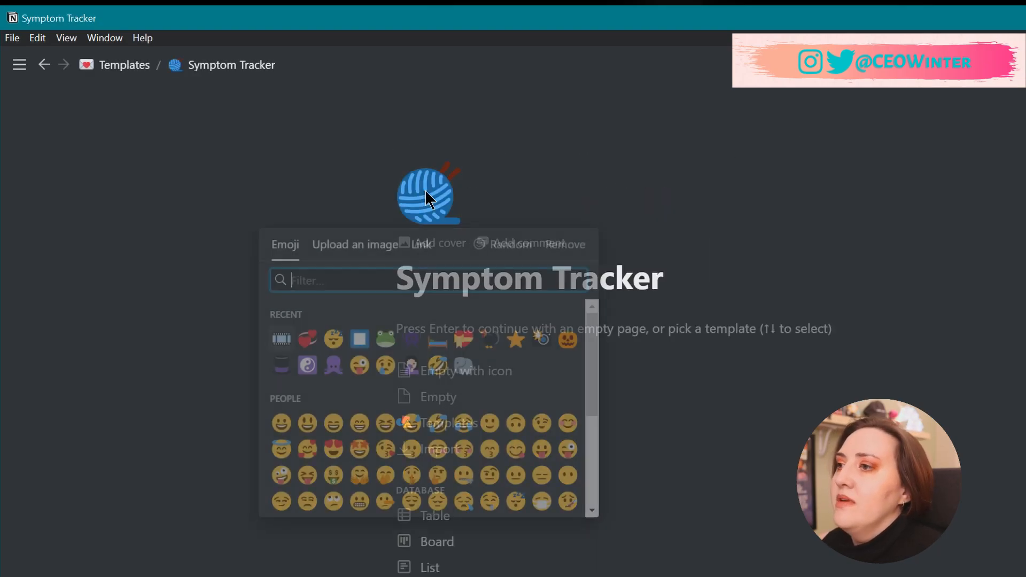
type("ambu")
key("Return")
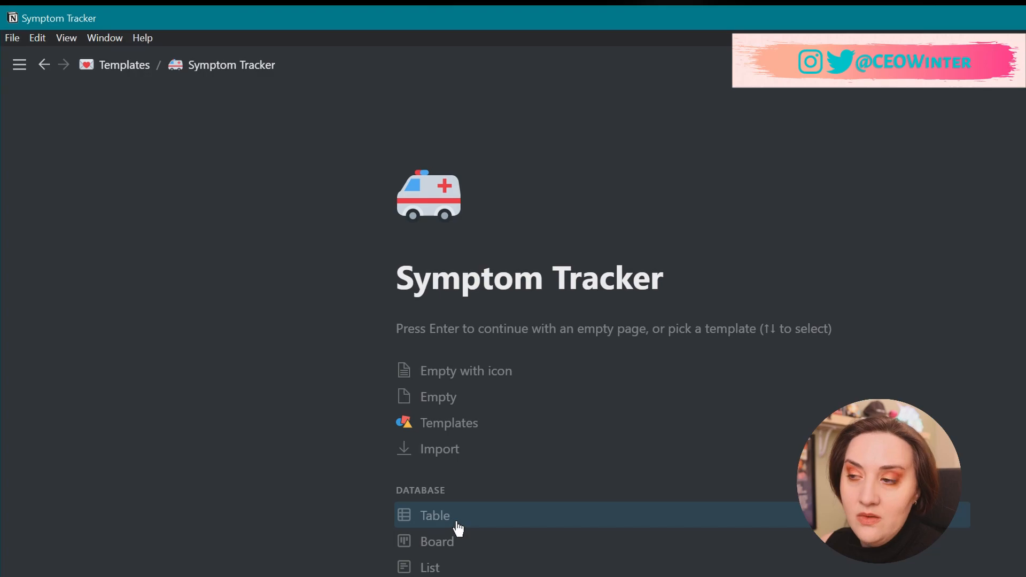
Convert the empty Symptom Tracker page into a Table database.
left_click(458, 529)
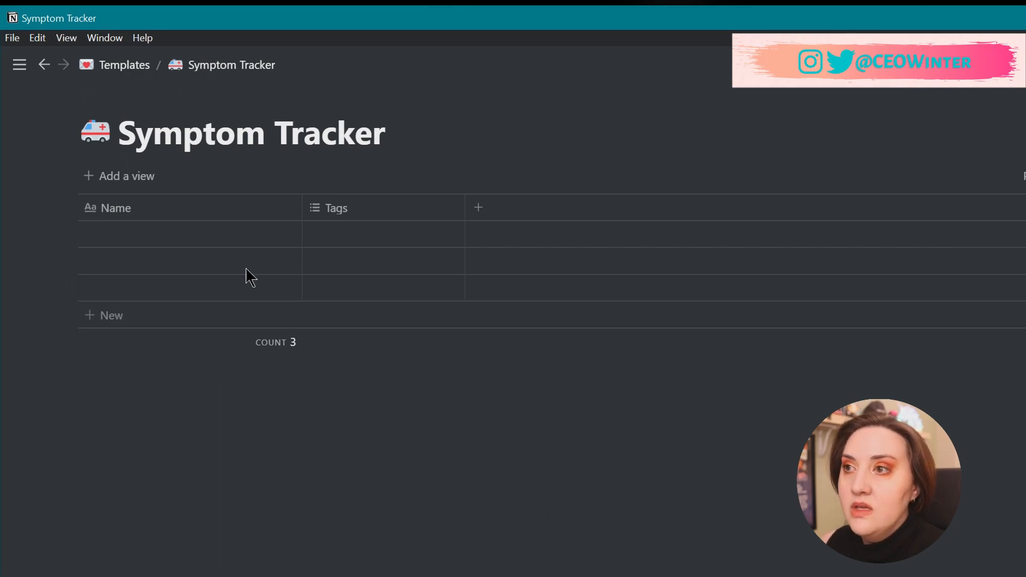
left_click(264, 235)
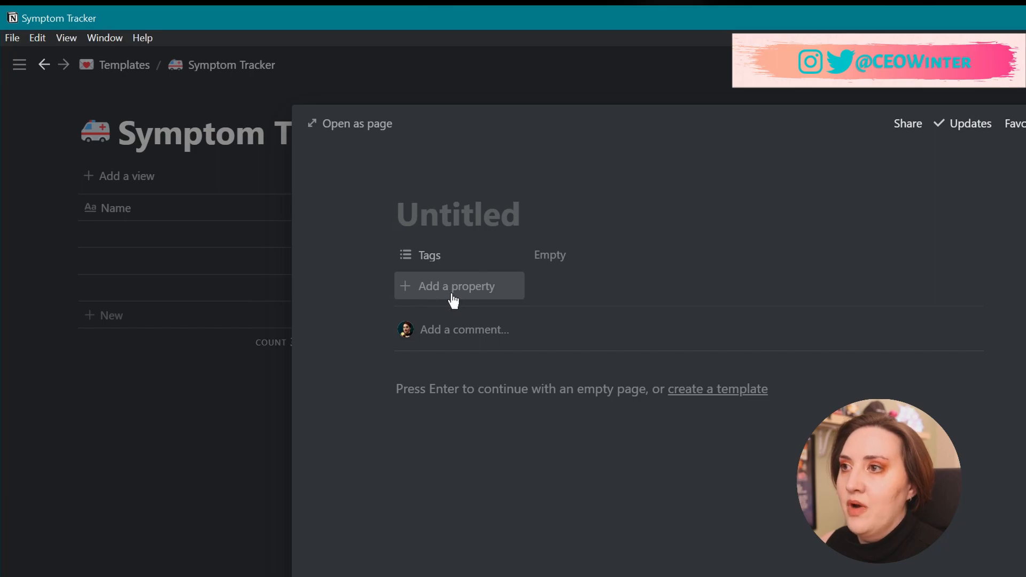
left_click(255, 415)
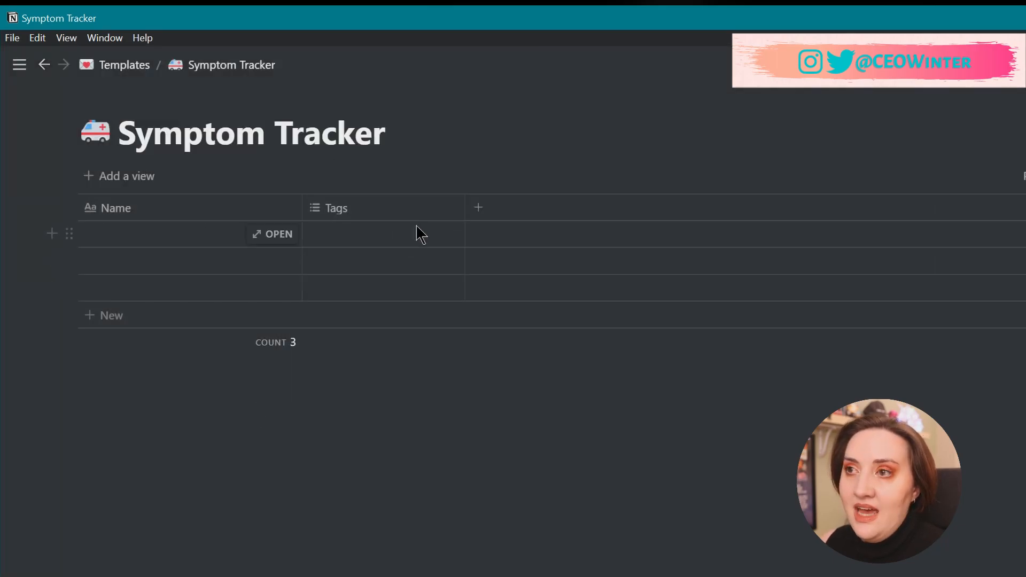
left_click(480, 210)
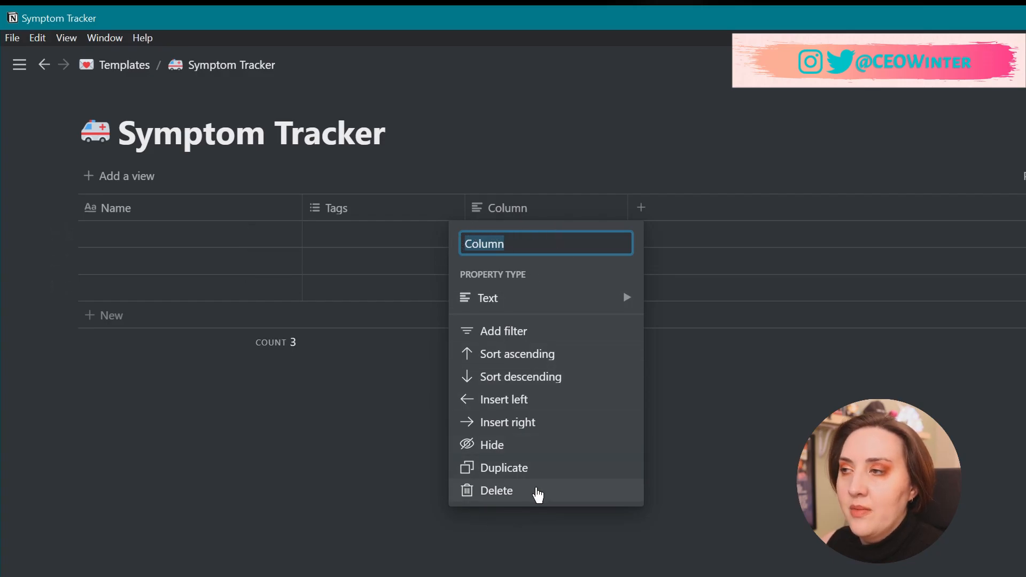
left_click(537, 492)
left_click(666, 421)
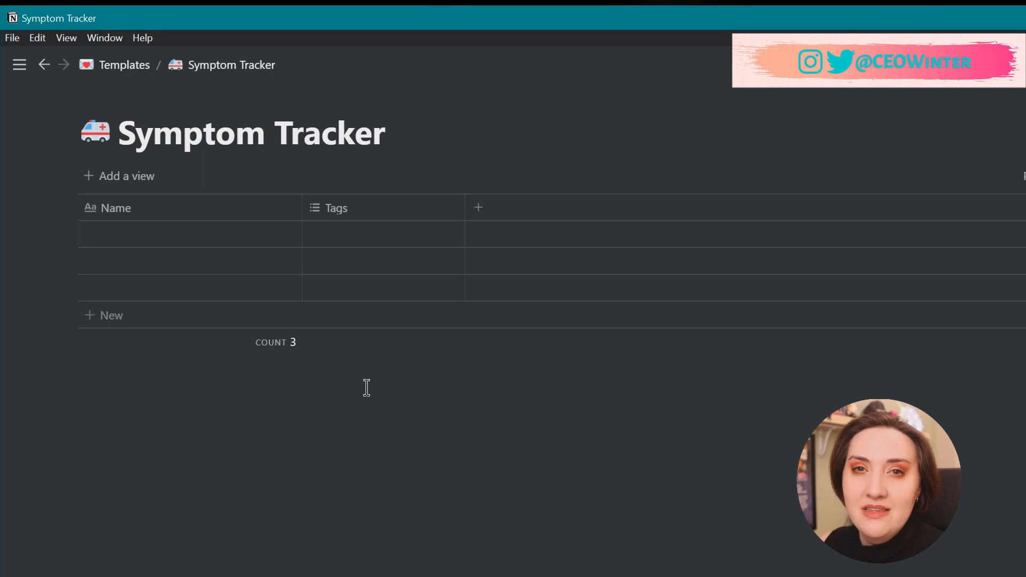
left_click(271, 238)
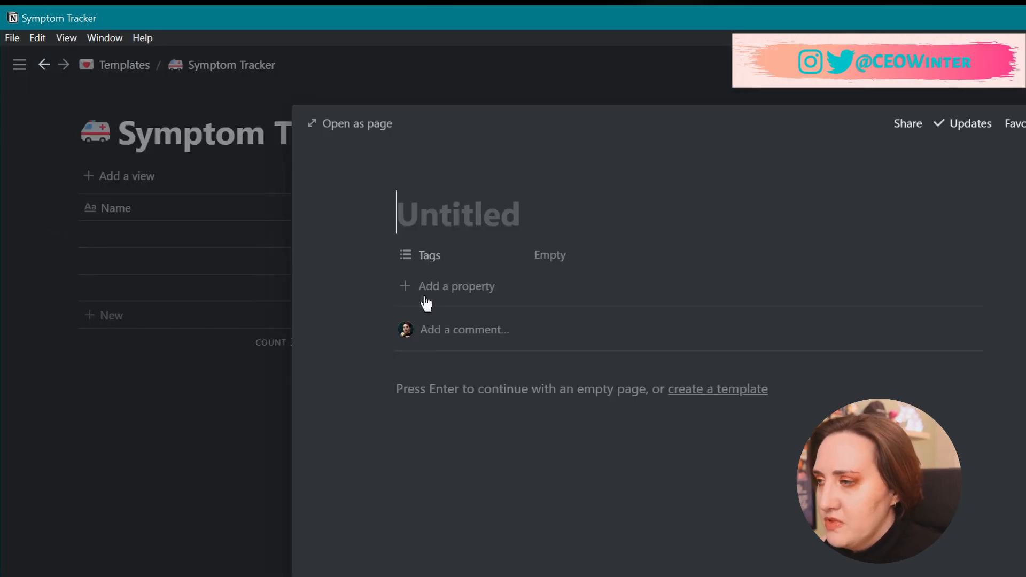
Rename the Tags property to 'Symptoms'.
left_click(461, 265)
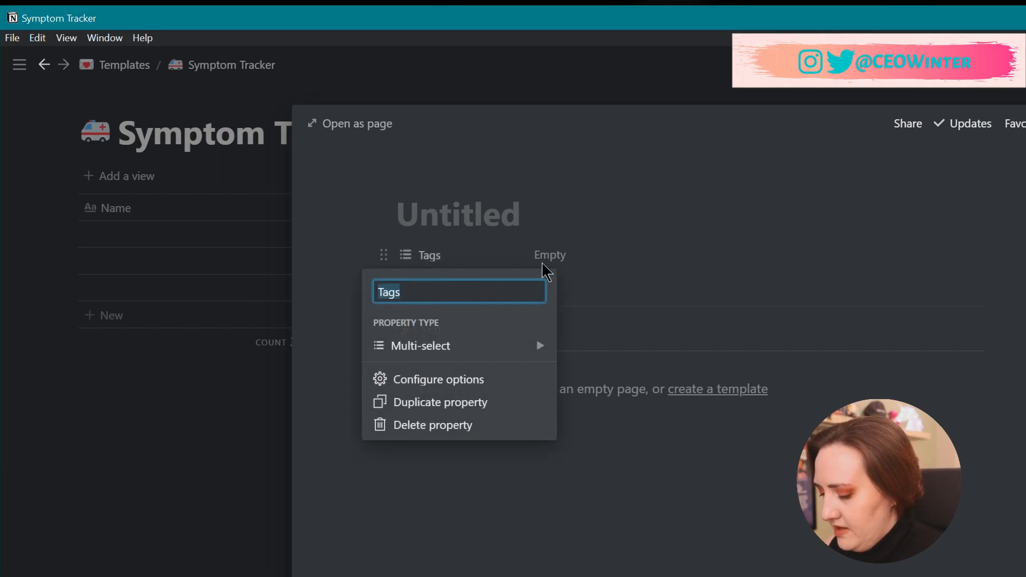
type("Symptoms")
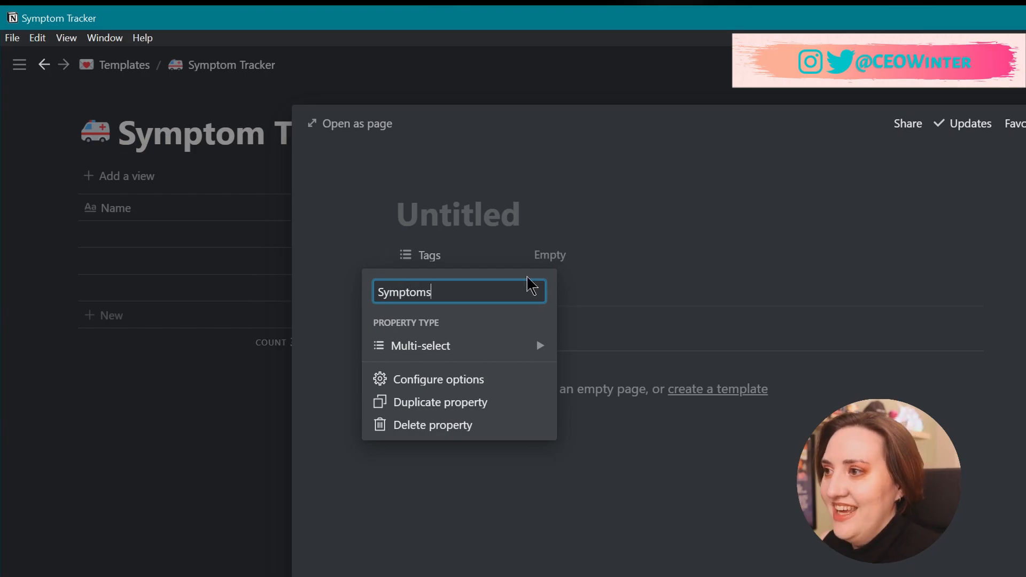
left_click(333, 332)
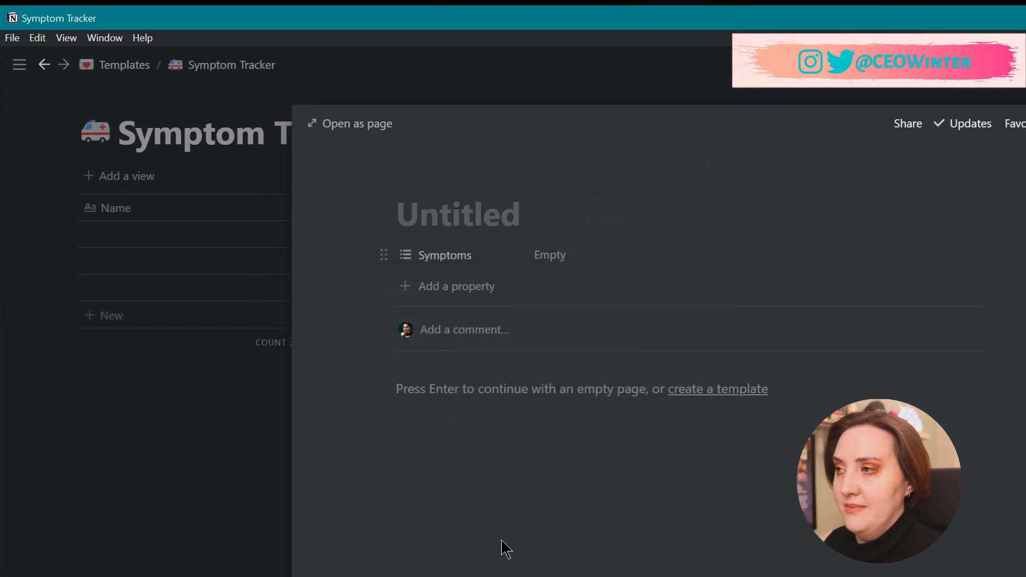
Tag the first entry with a newly created 'Skin Burning' symptom option.
left_click(561, 262)
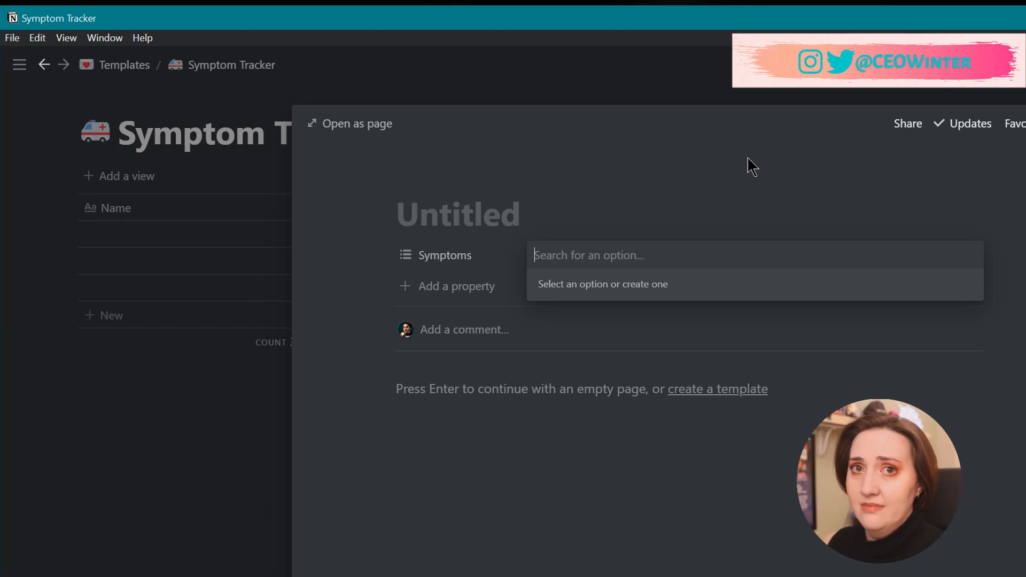
type("Skin Burning")
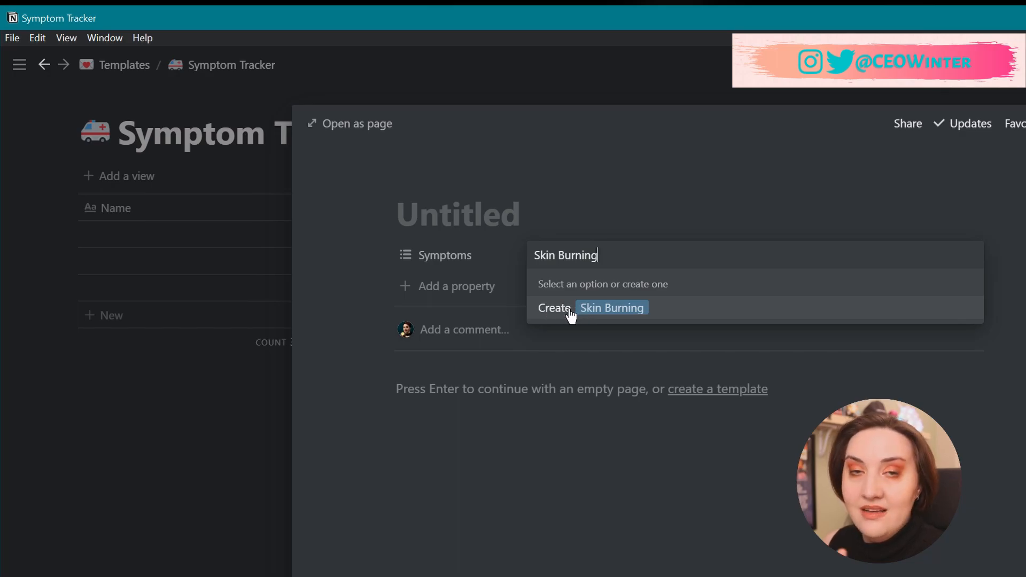
left_click(589, 315)
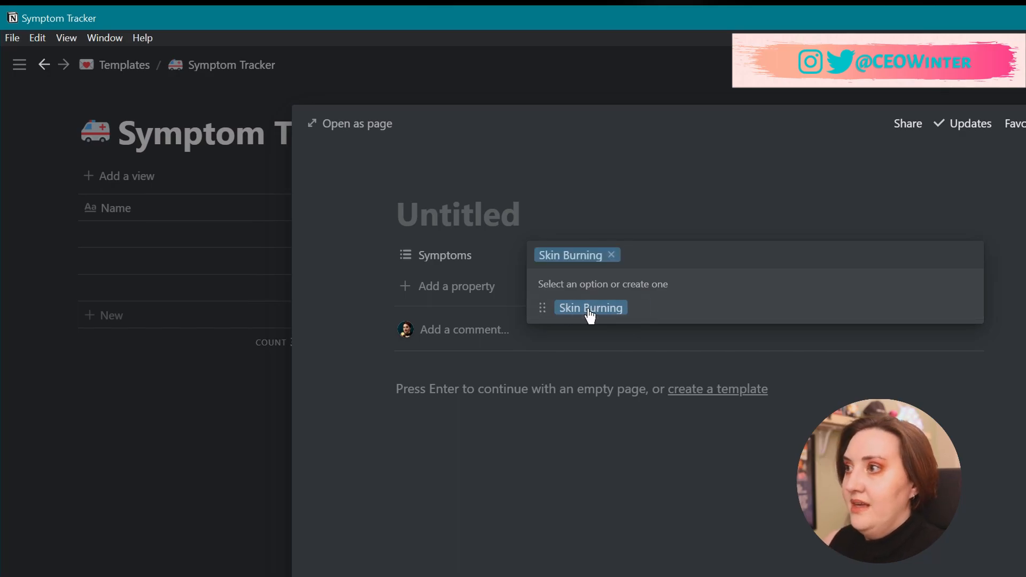
left_click(710, 474)
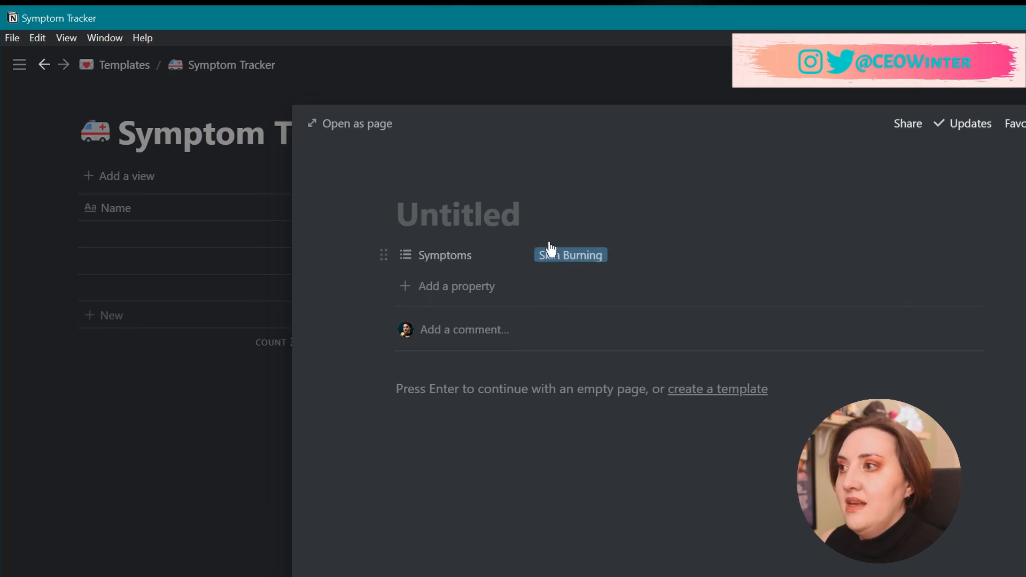
Check the second entry, leave its Symptoms empty, and reopen the first entry.
left_click(214, 418)
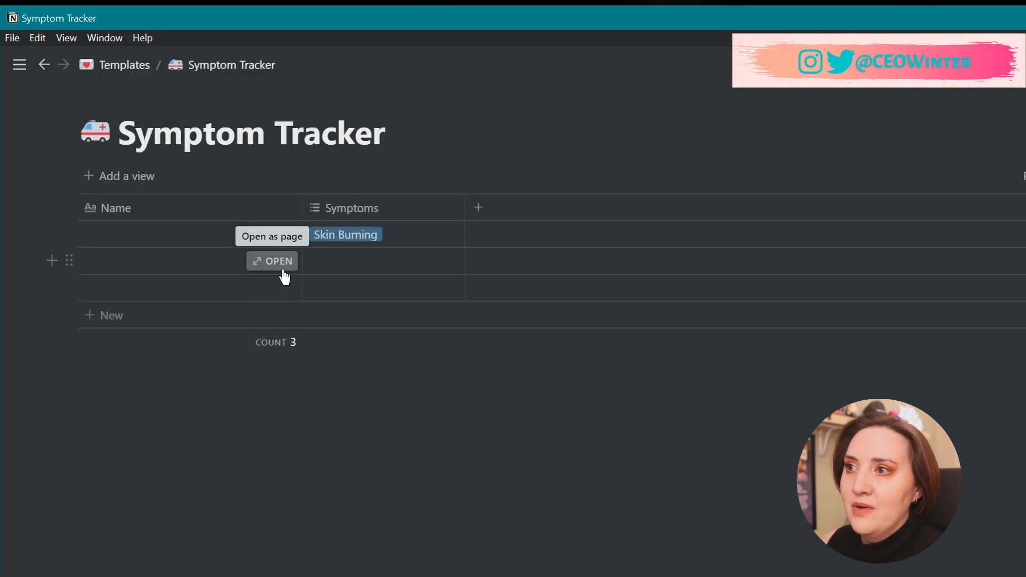
left_click(284, 270)
left_click(582, 259)
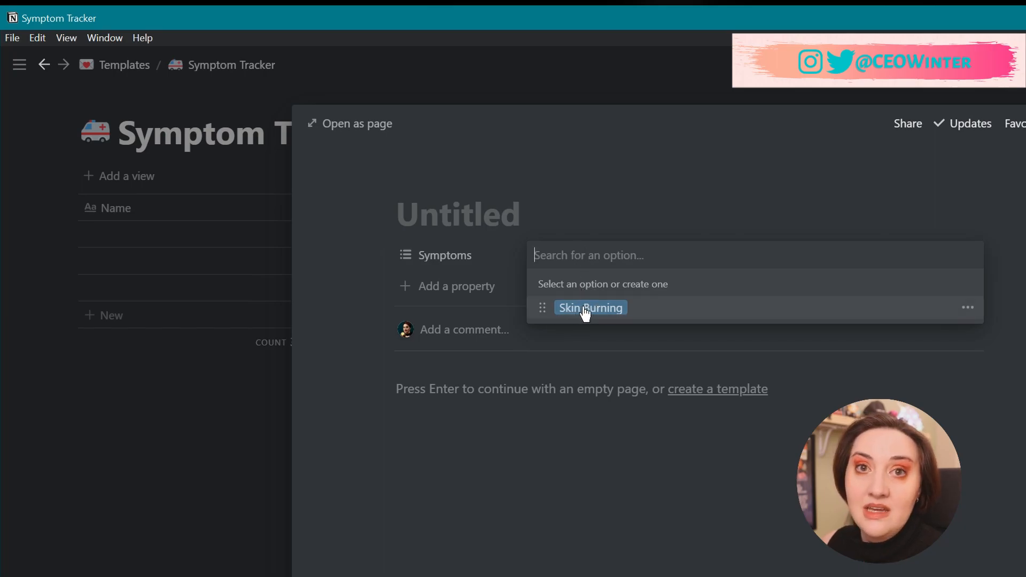
left_click(271, 435)
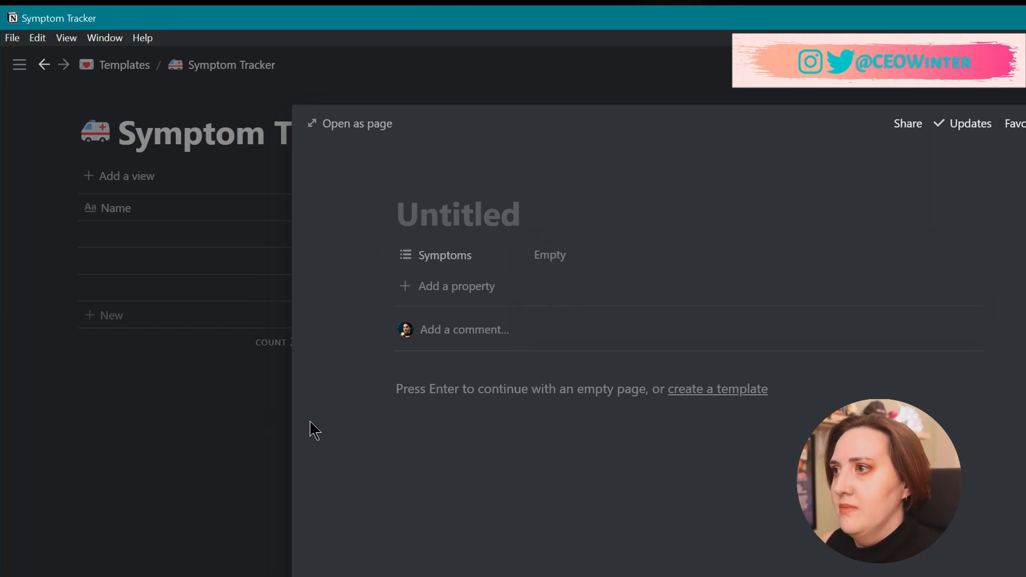
left_click(222, 422)
left_click(283, 236)
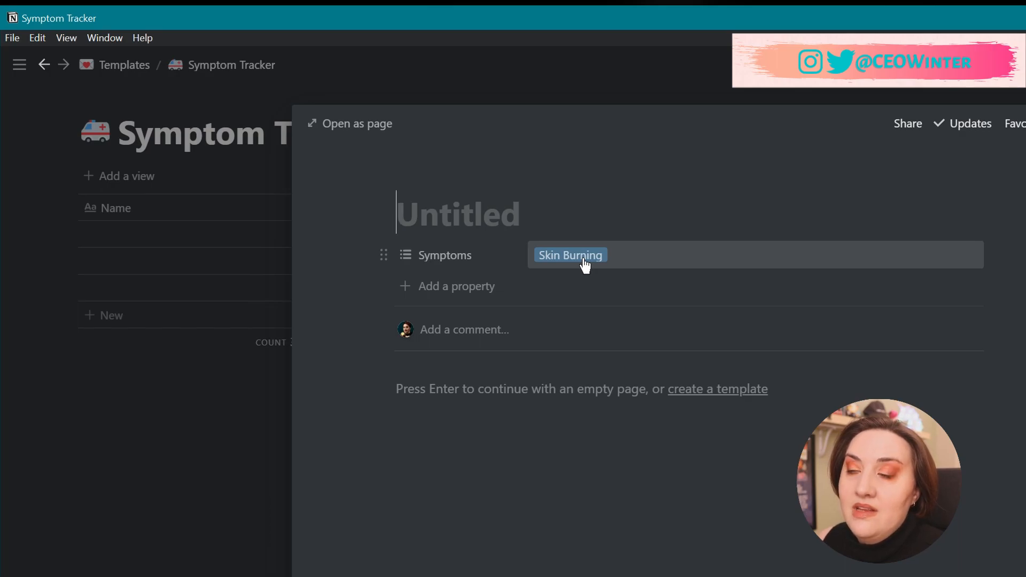
Add a text property named '🩸Blood Pressure🩸' with blood-drop emojis on both sides.
left_click(458, 286)
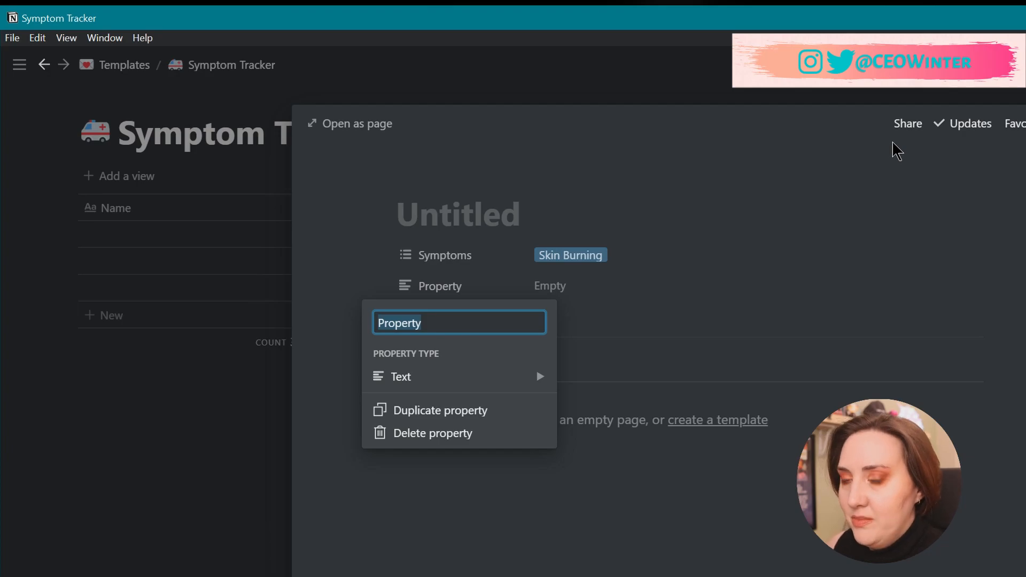
key("super+period")
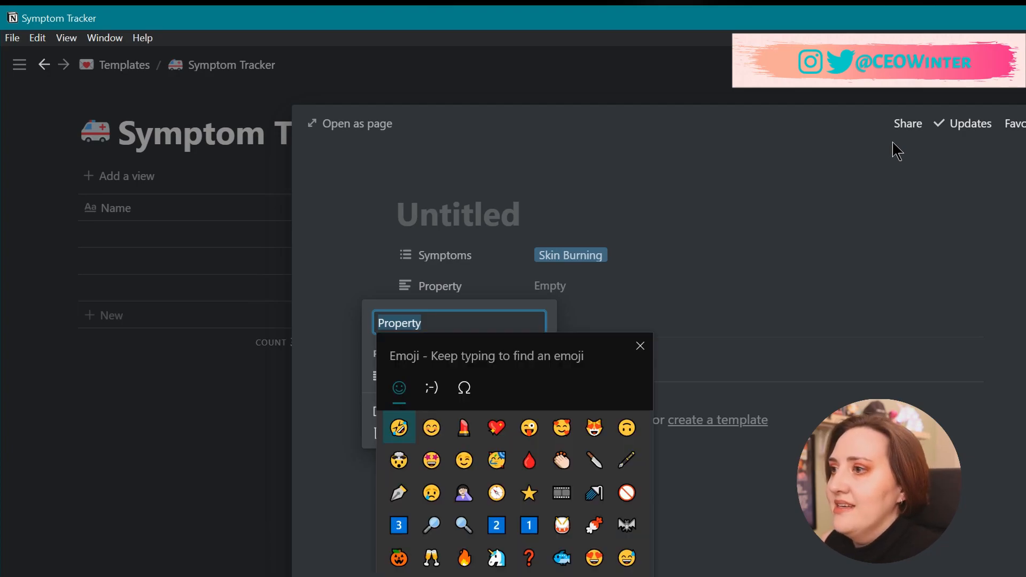
left_click(529, 460)
left_click(529, 460)
left_click(407, 324)
left_click(390, 324)
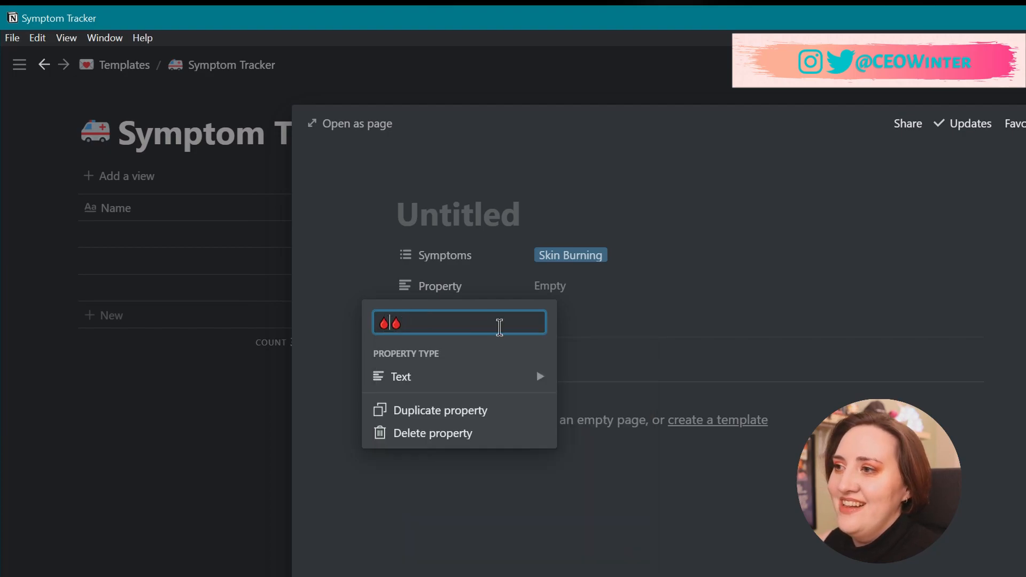
type("Blood Pressure")
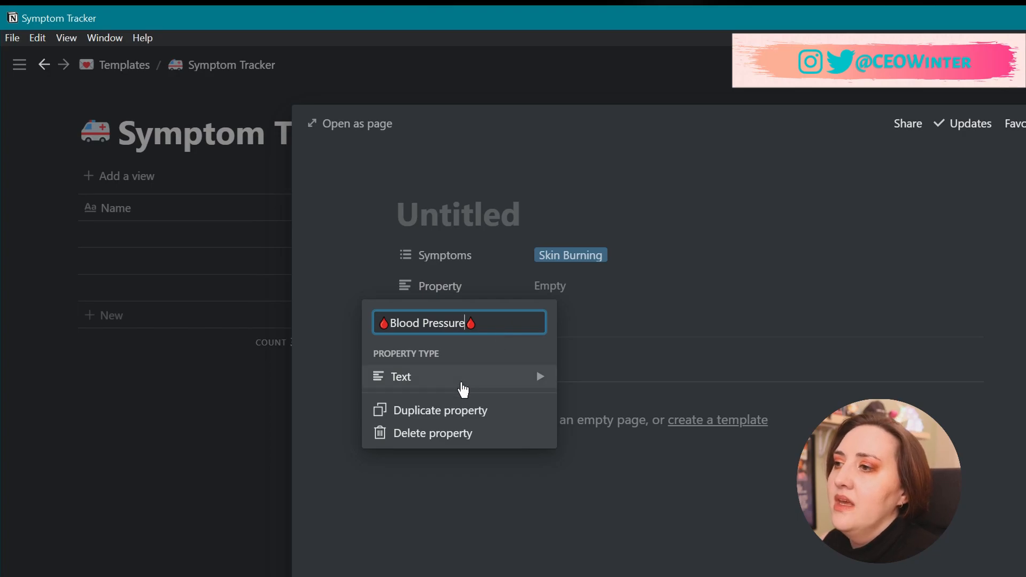
mouse_move(458, 385)
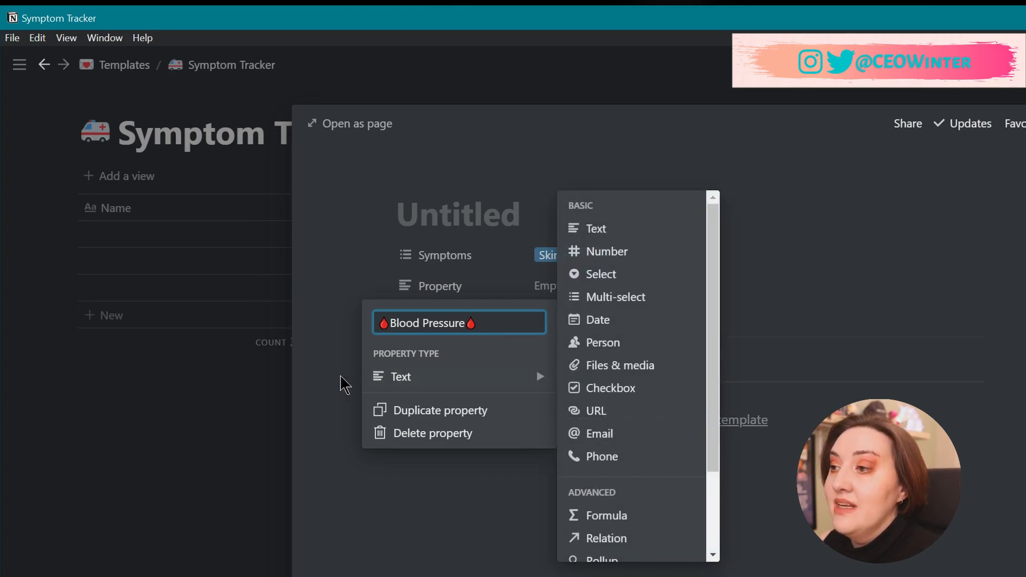
left_click(342, 382)
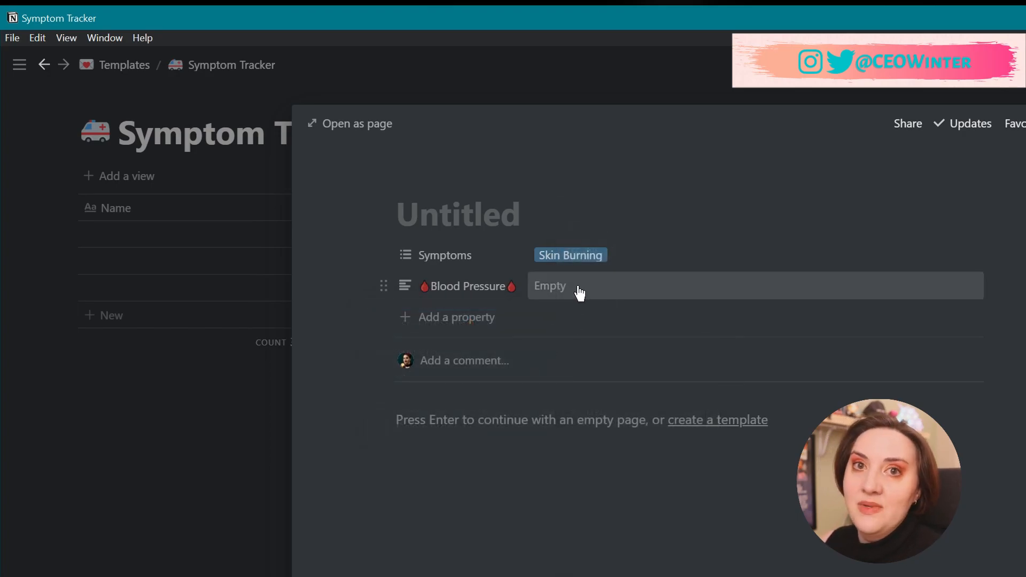
Add a 'Date' property of the Date type.
left_click(469, 318)
type("Date")
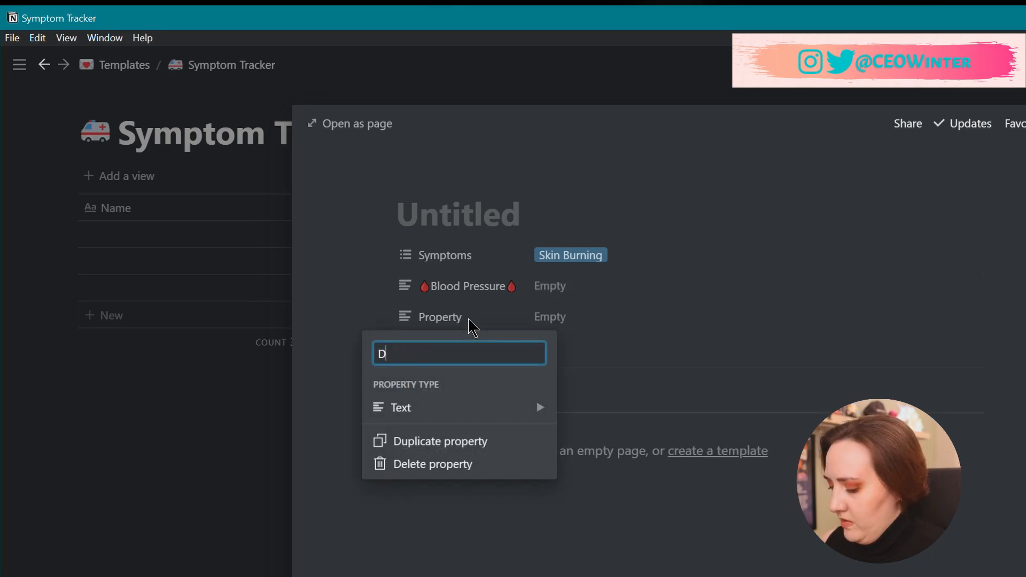
mouse_move(467, 417)
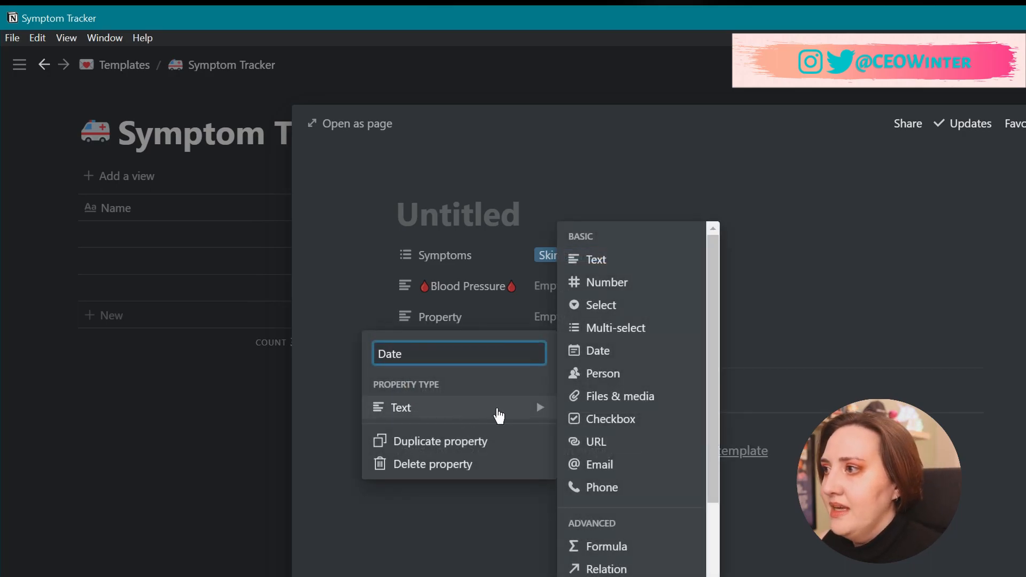
left_click(615, 353)
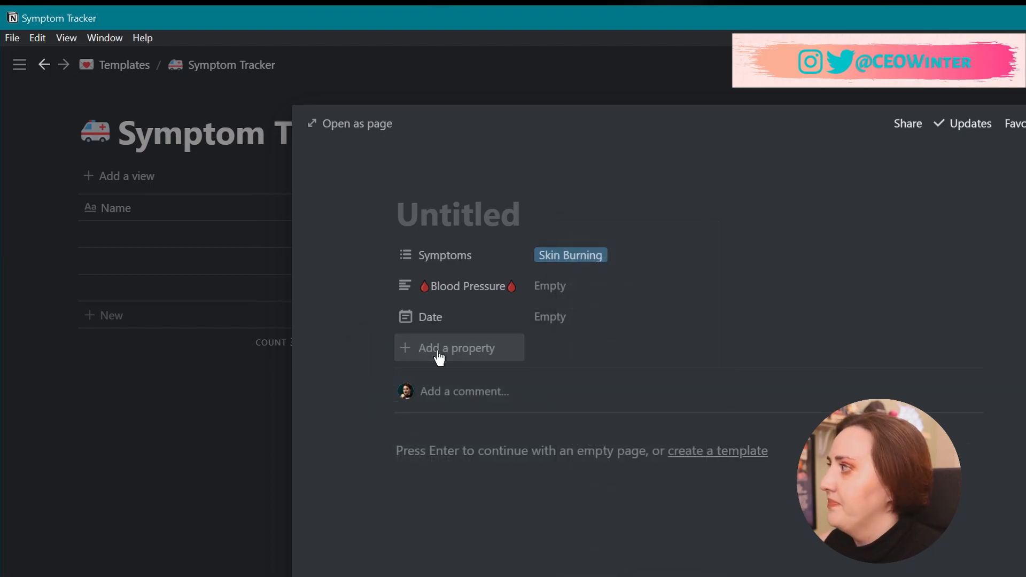
left_click(439, 353)
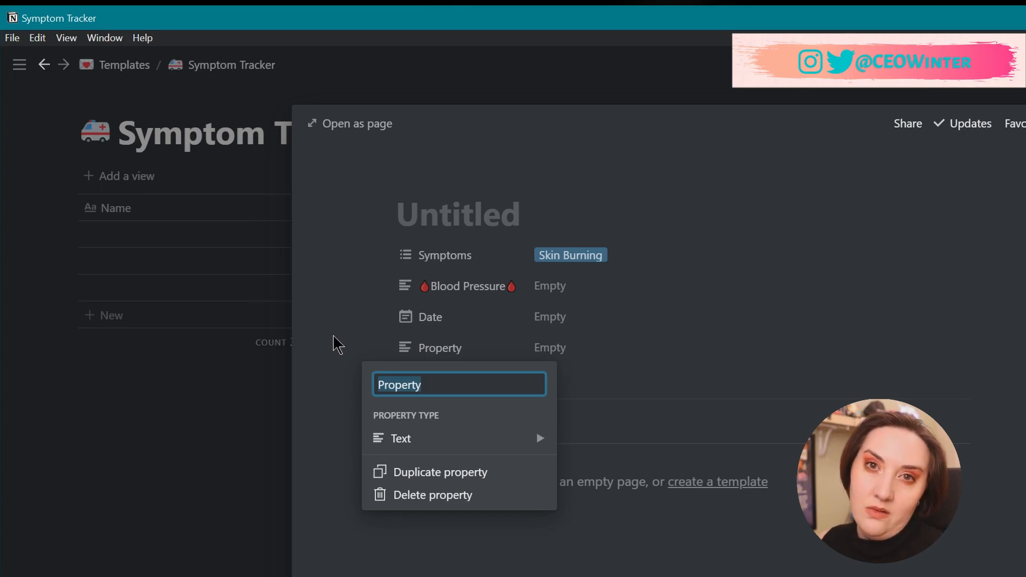
Name the new property 'Day' and make it a relation to the Daily Agenda database.
type("Day")
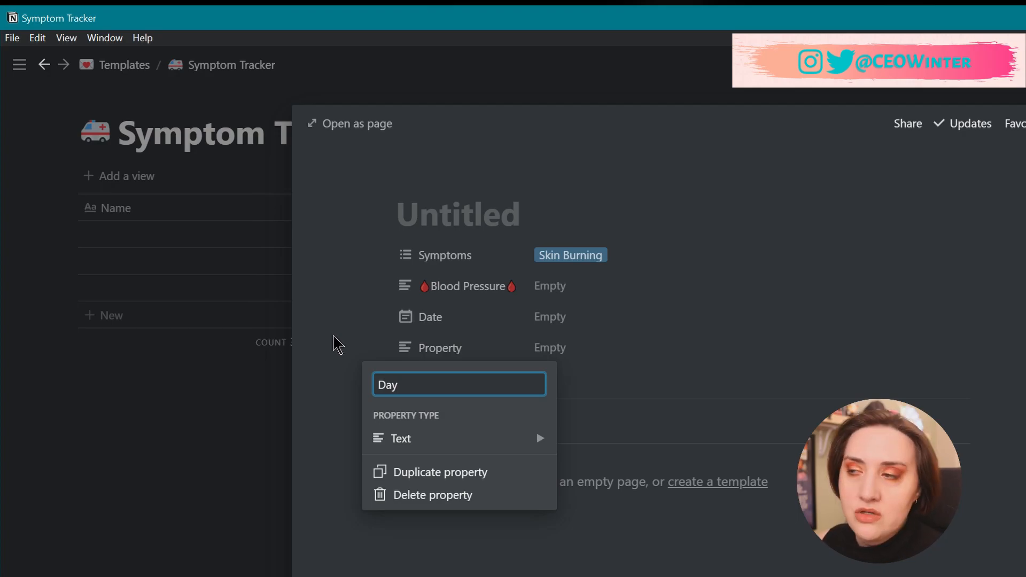
mouse_move(509, 449)
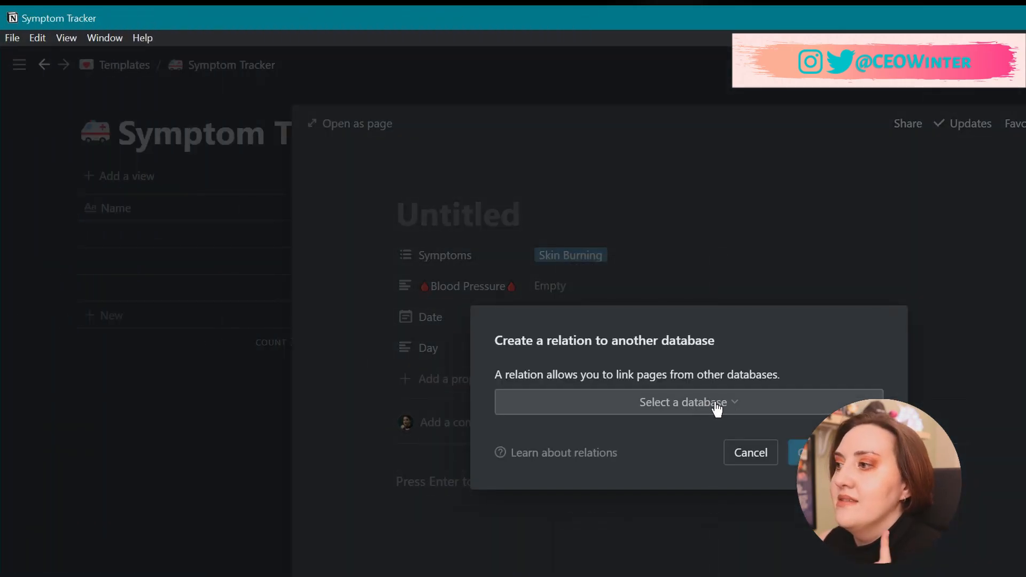
left_click(715, 403)
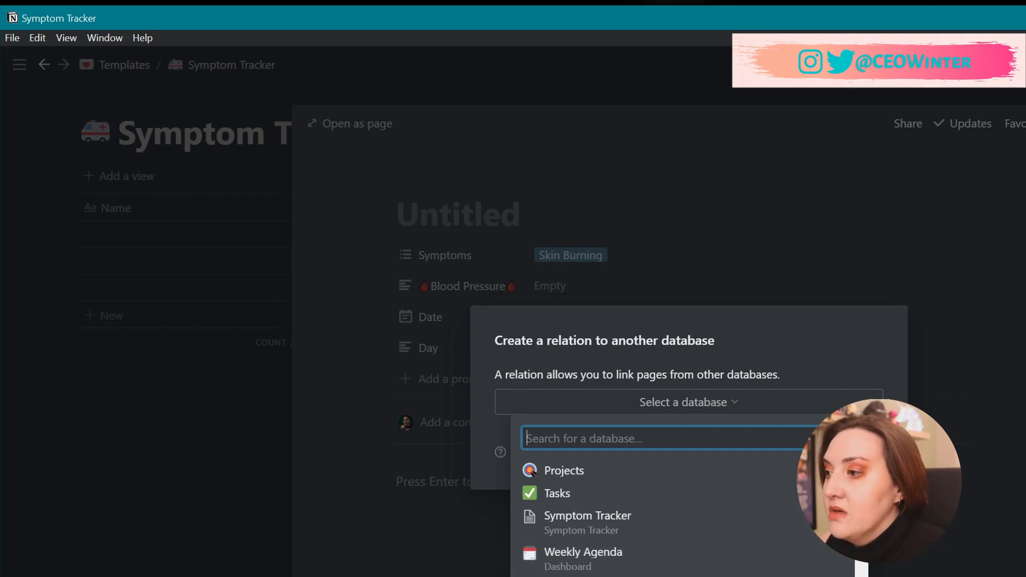
scroll(684, 565, "down", 5)
scroll(687, 568, "up", 4)
type("daily")
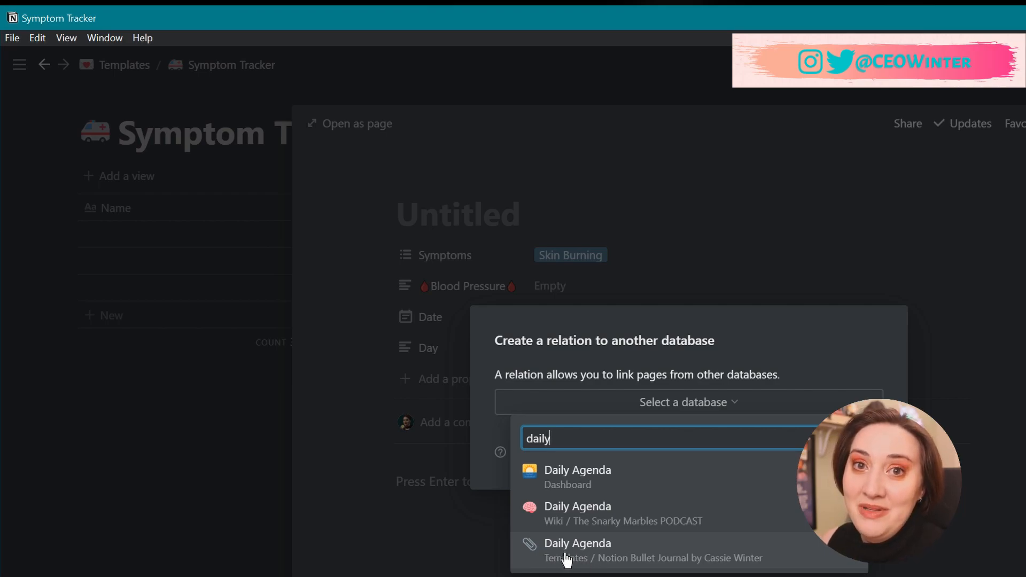
left_click(621, 559)
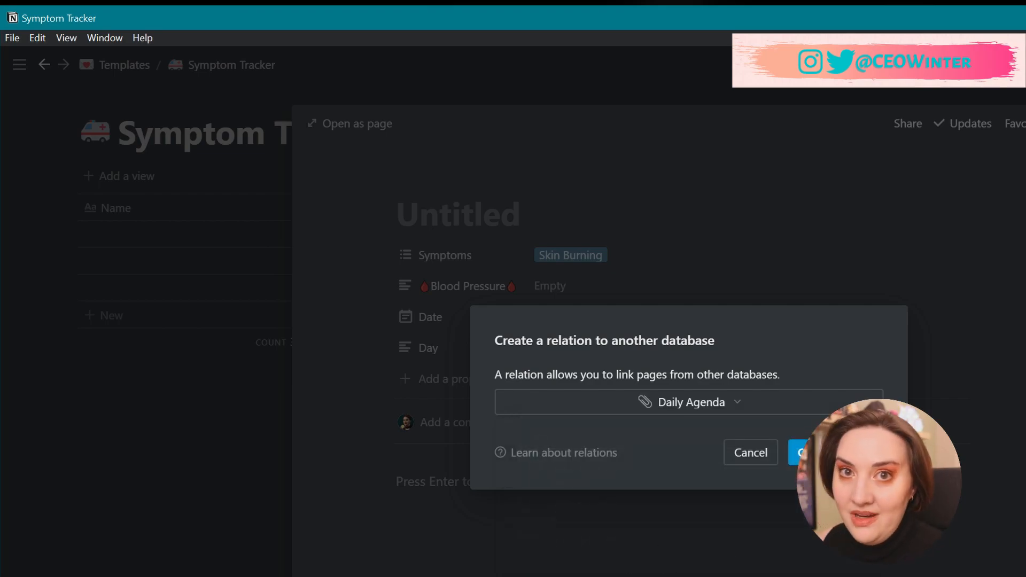
left_click(836, 453)
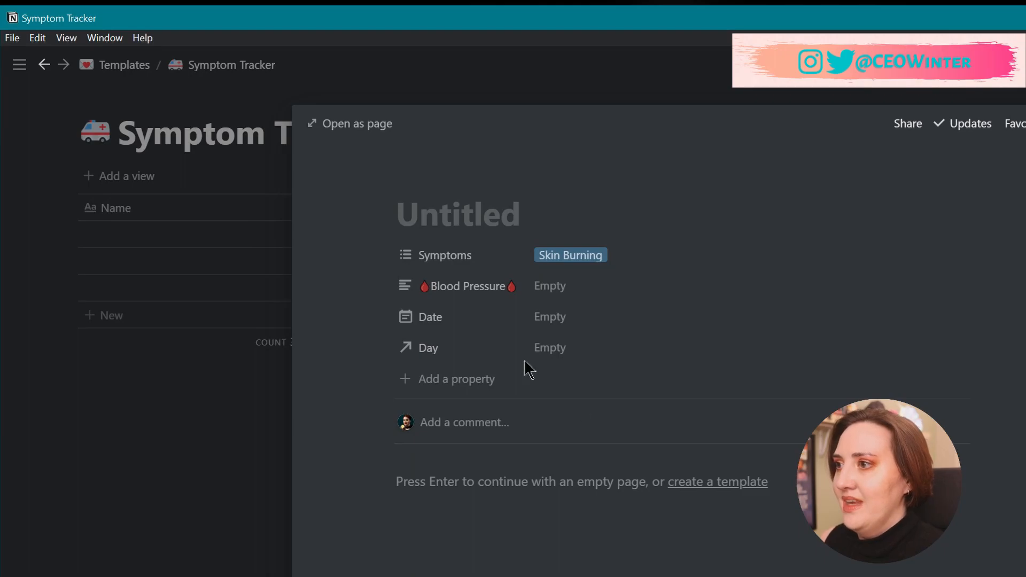
left_click(559, 349)
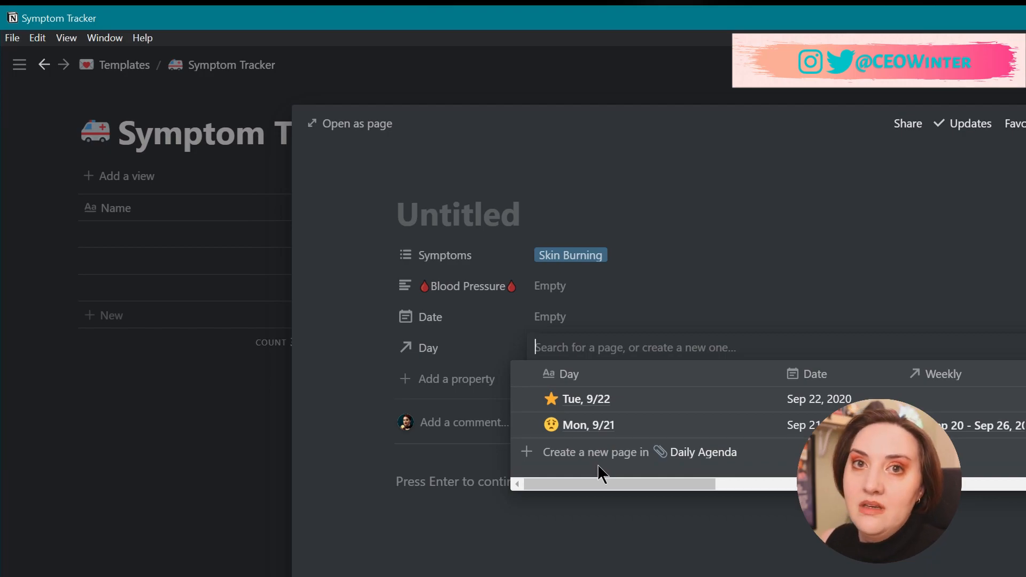
Add a Notes text property to the entry.
left_click(366, 394)
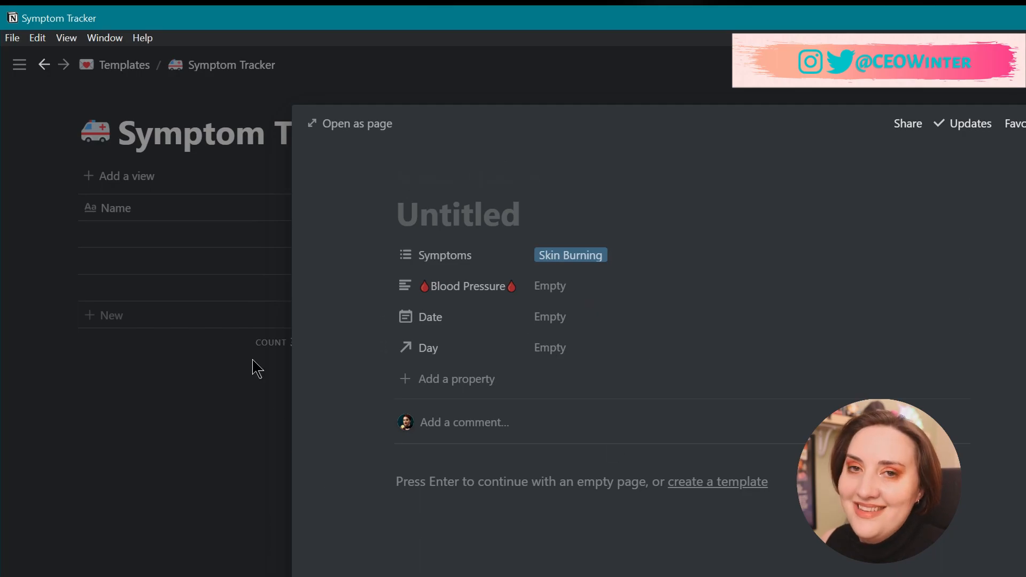
left_click(459, 388)
type("Notes")
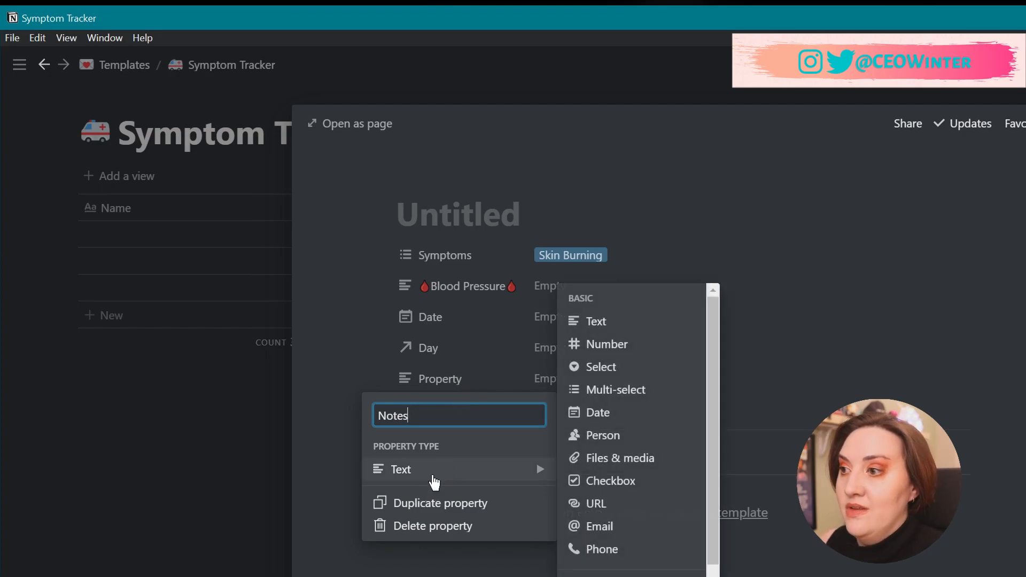
left_click(330, 452)
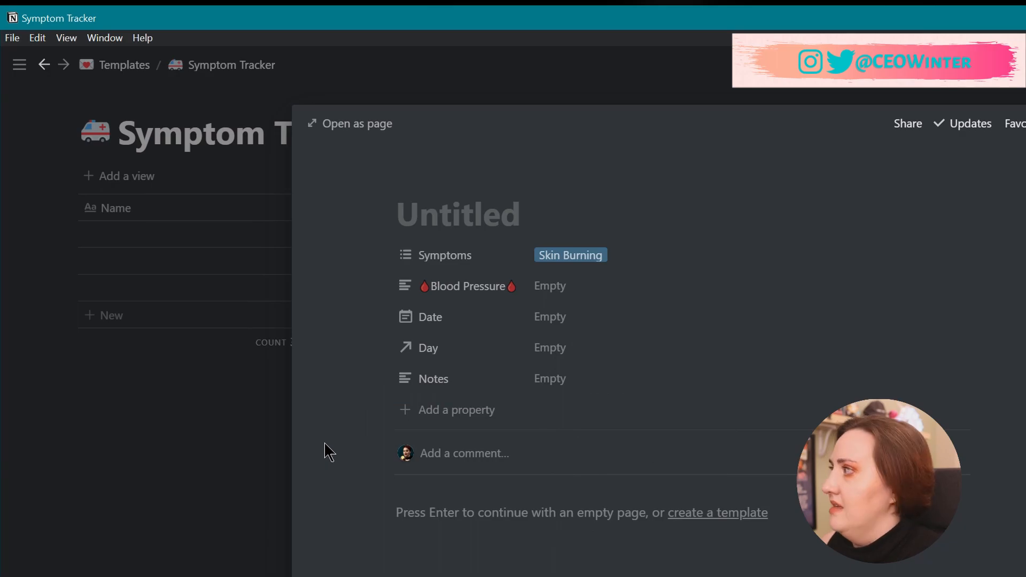
Add a Remedies multi-select property and tag the entry with a new Aleve option.
left_click(456, 413)
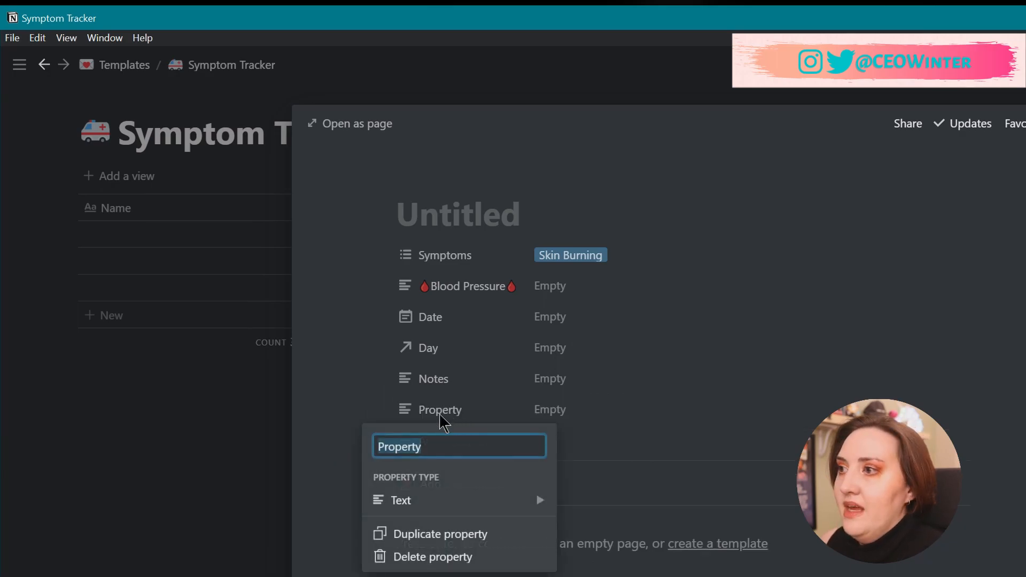
type("Remedies")
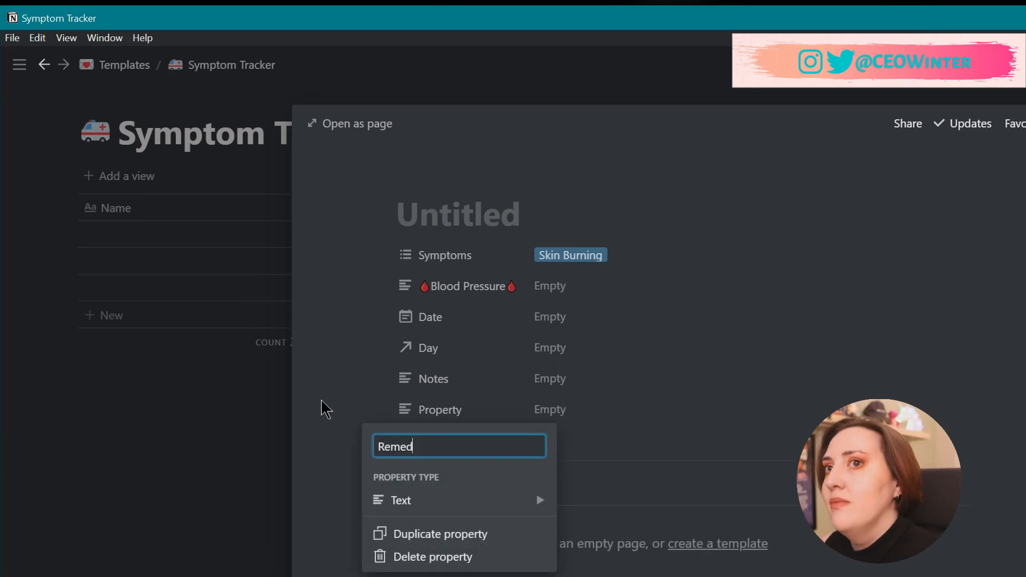
mouse_move(496, 501)
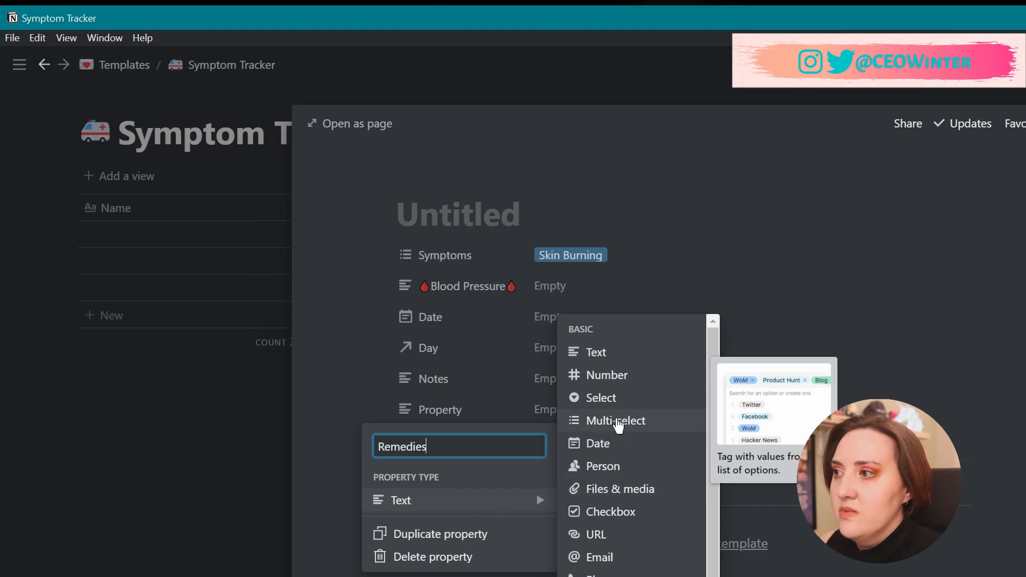
left_click(618, 423)
left_click(567, 413)
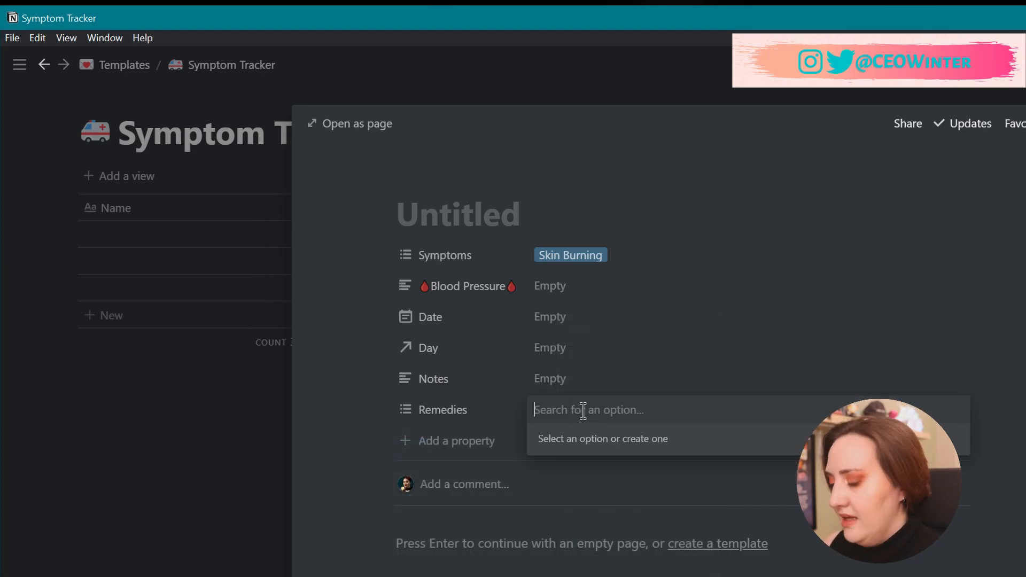
type("Aleve")
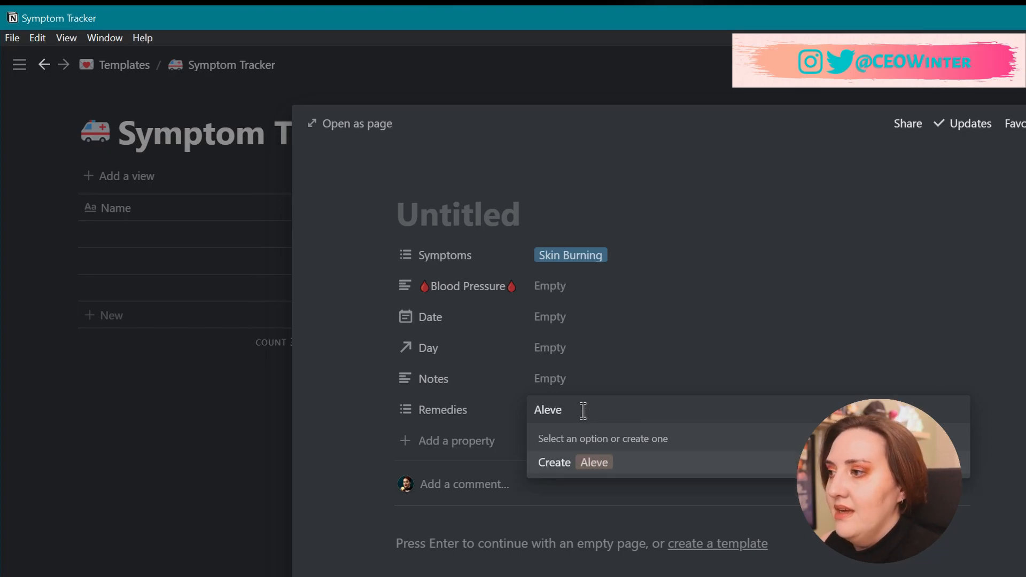
left_click(610, 463)
left_click(248, 413)
Check the Remedies options on the second entry, then return to the first symptom entry.
left_click(176, 335)
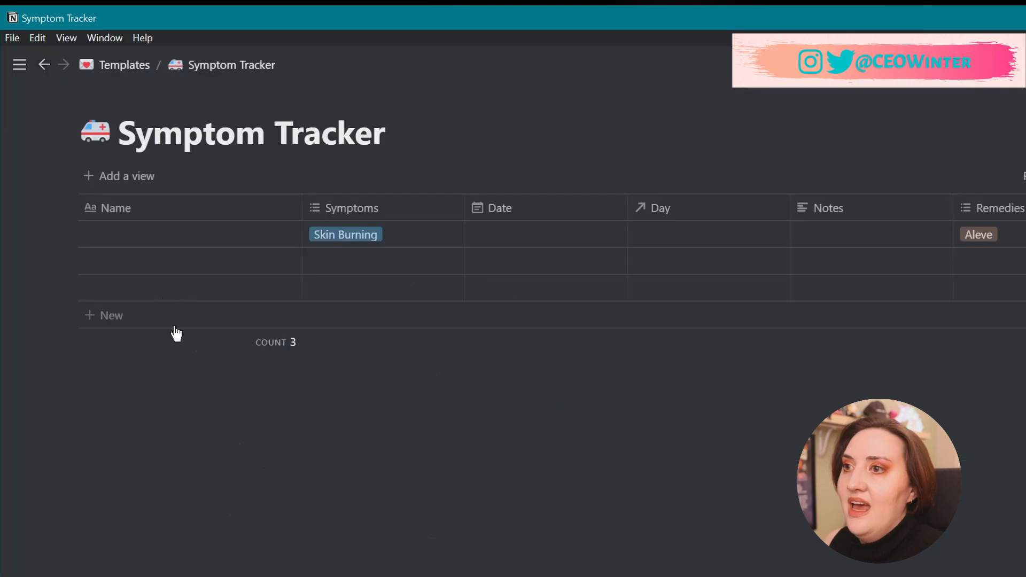
left_click(279, 261)
left_click(585, 412)
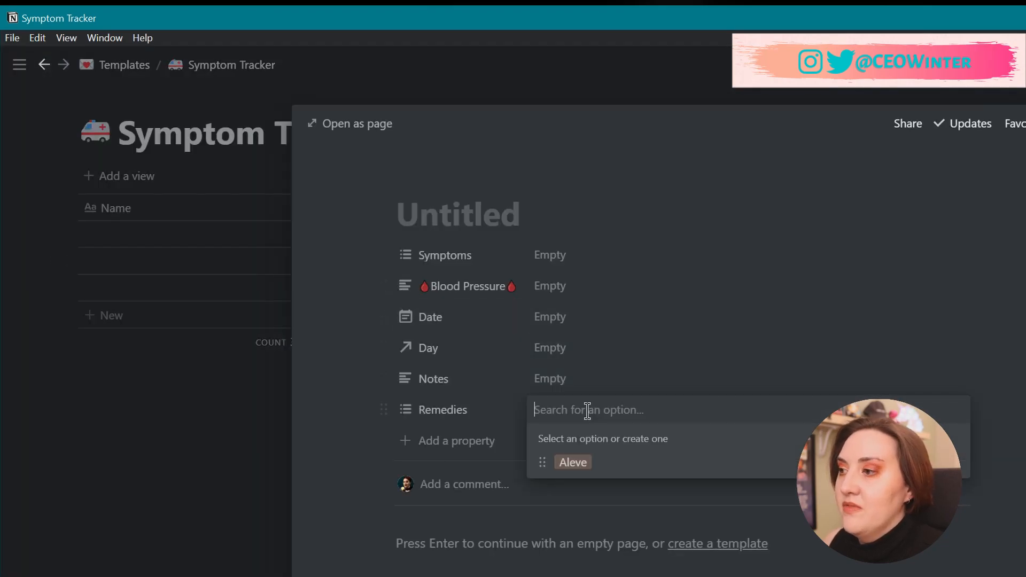
left_click(233, 445)
left_click(223, 412)
left_click(280, 236)
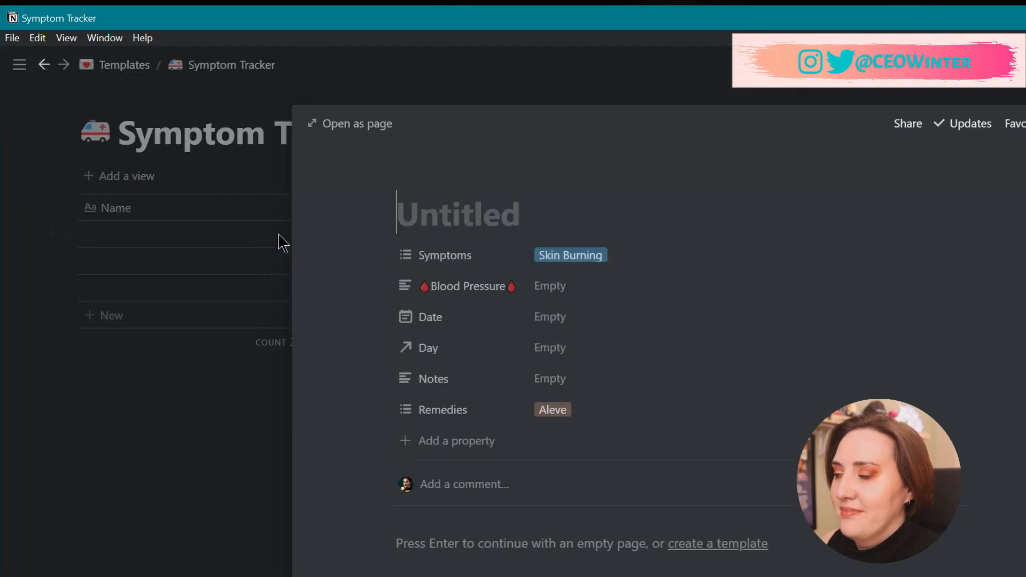
left_click(433, 439)
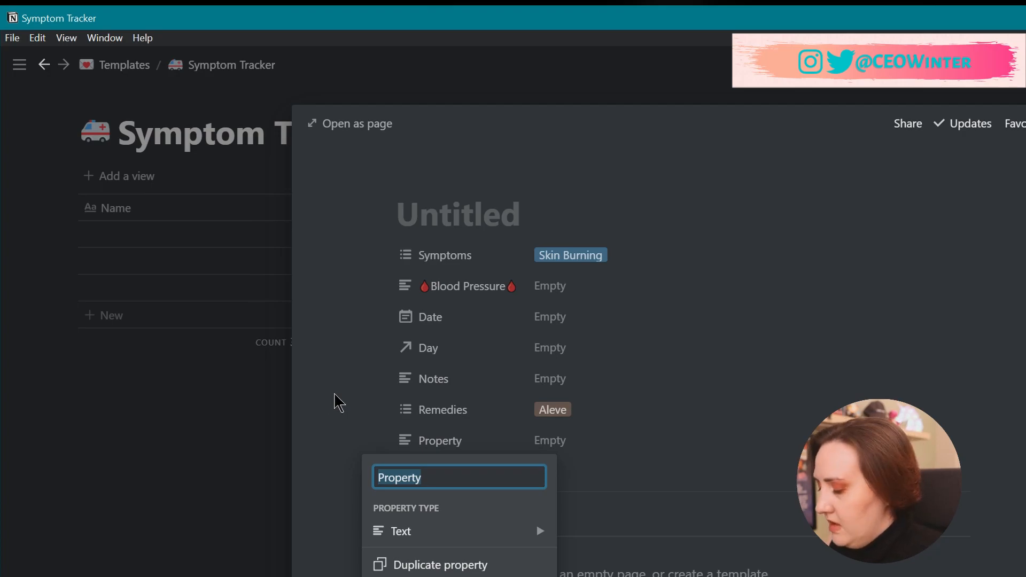
Name the new property Severity and give it the Select type.
type("Severity")
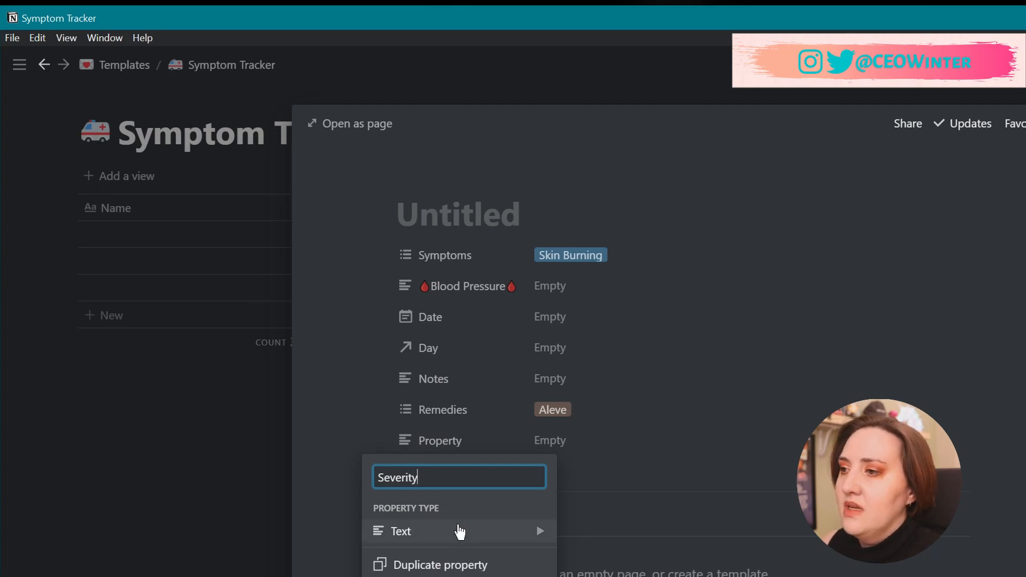
mouse_move(460, 530)
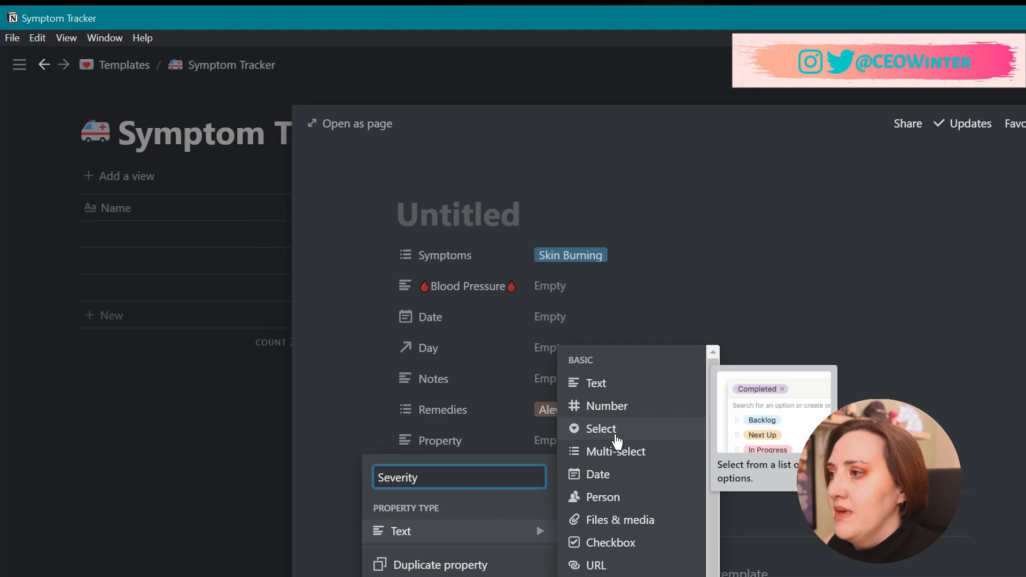
left_click(617, 441)
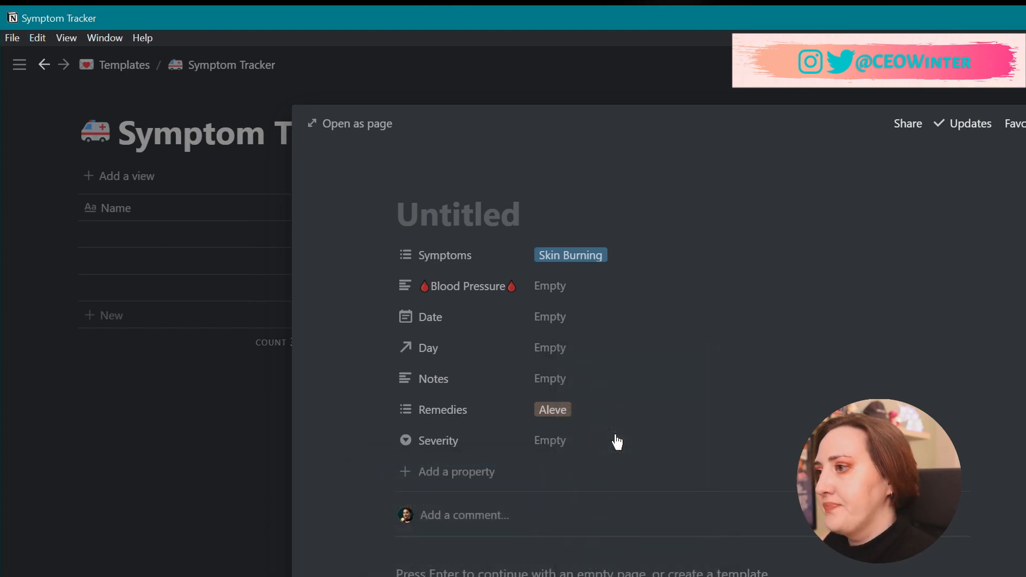
Create Severity options 1 through 8 and 10.
left_click(555, 448)
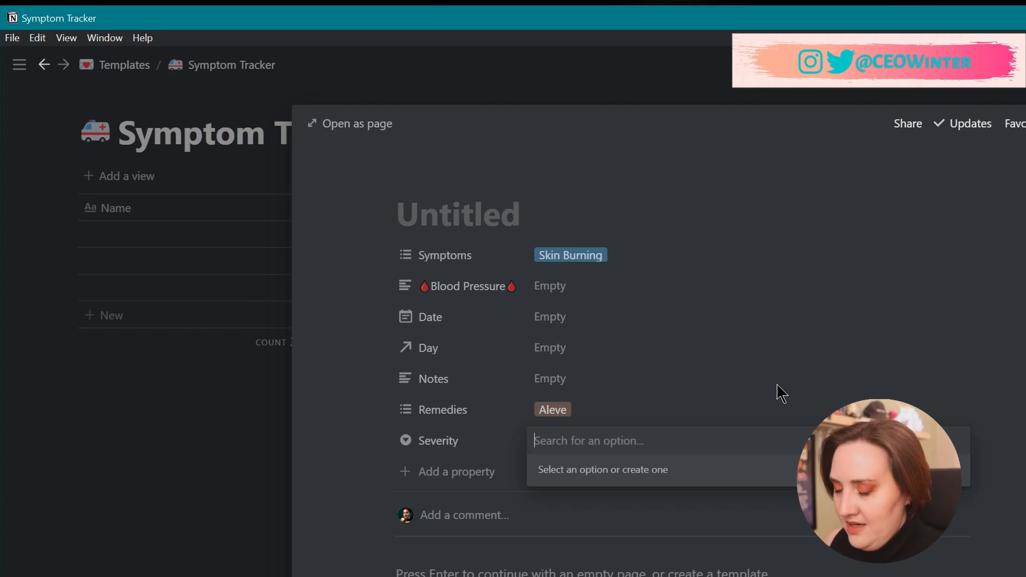
type("1")
key("Return")
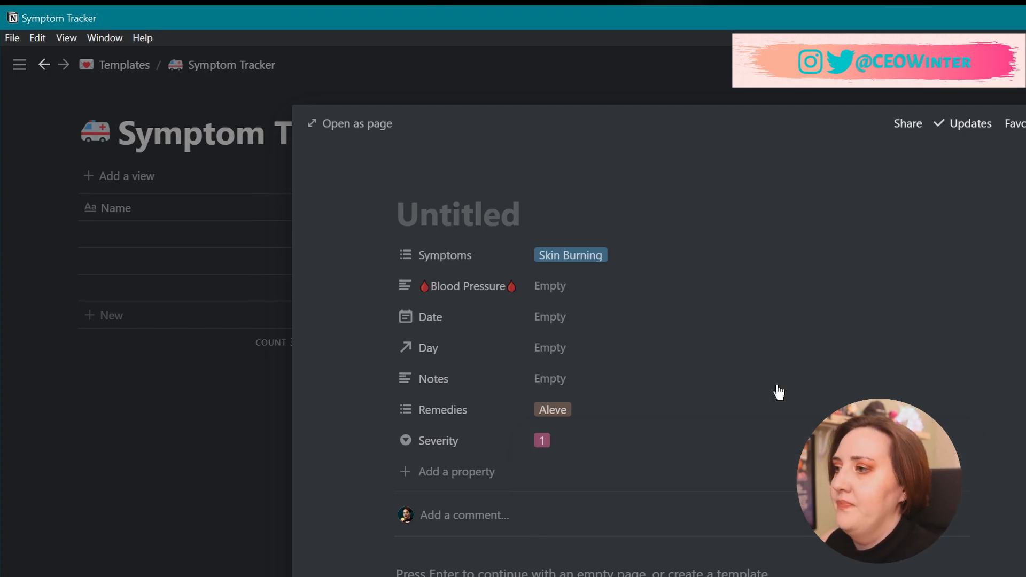
left_click(598, 440)
type("2")
key("Return")
left_click(598, 439)
type("3")
key("Return")
left_click(598, 440)
type("4")
key("Return")
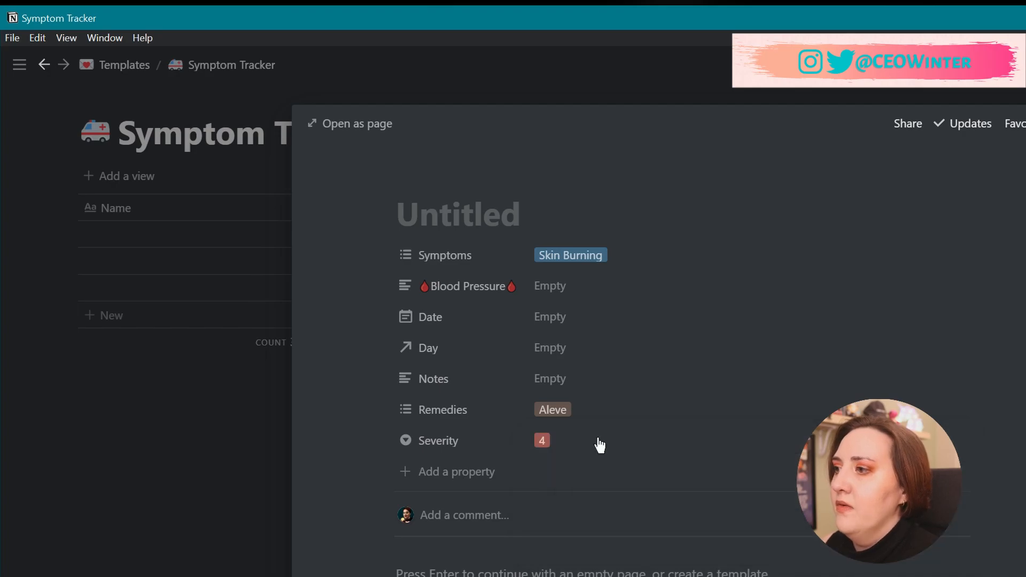
left_click(597, 440)
type("5")
key("Return")
left_click(597, 440)
type("6")
key("Return")
left_click(597, 440)
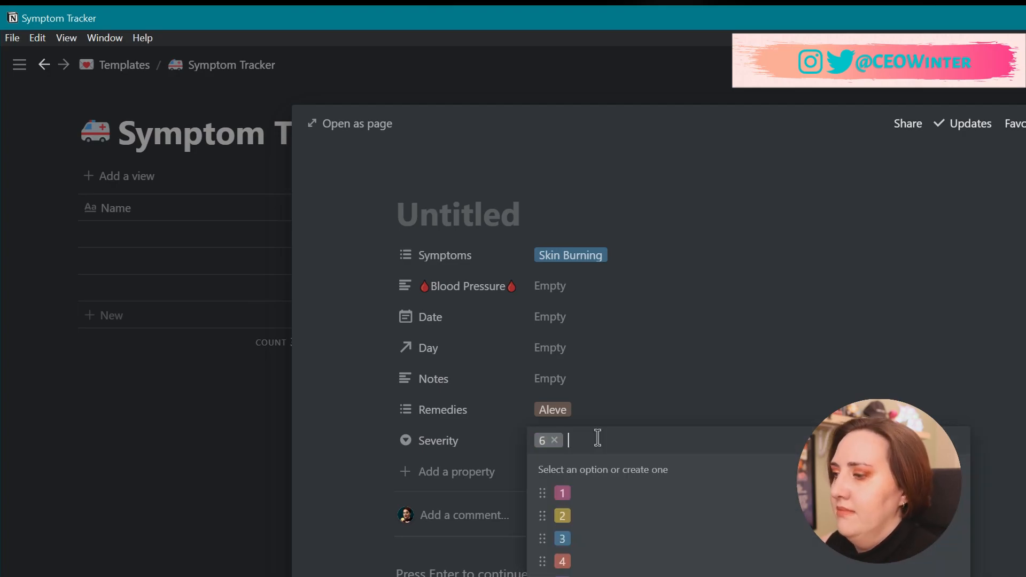
type("7")
key("Return")
left_click(597, 440)
type("8")
key("Return")
left_click(598, 440)
type("10")
key("Return")
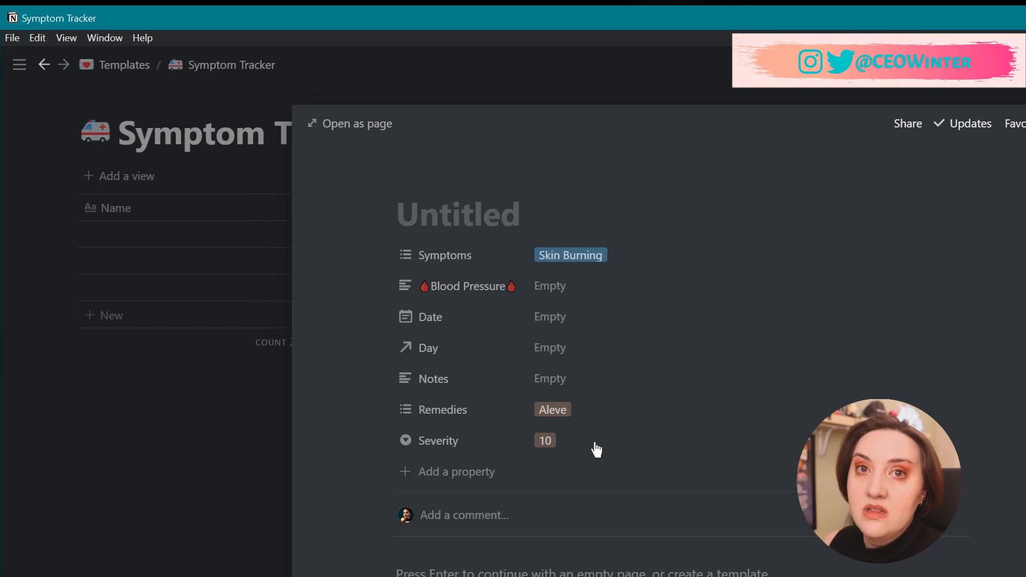
Rate the Skin Burning entry Severity 3, check the second entry, then reopen Skin Burning.
left_click(595, 442)
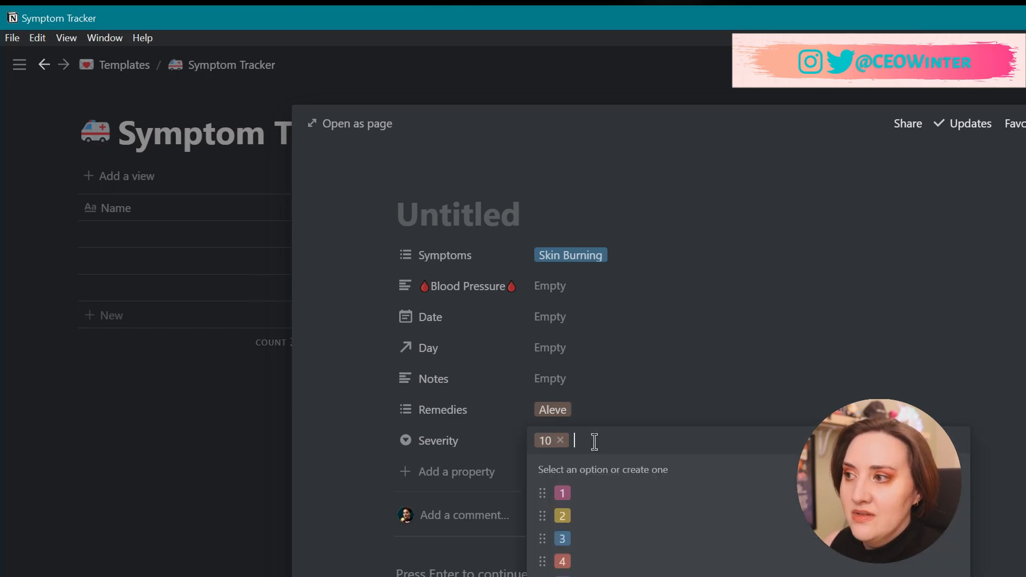
left_click(575, 540)
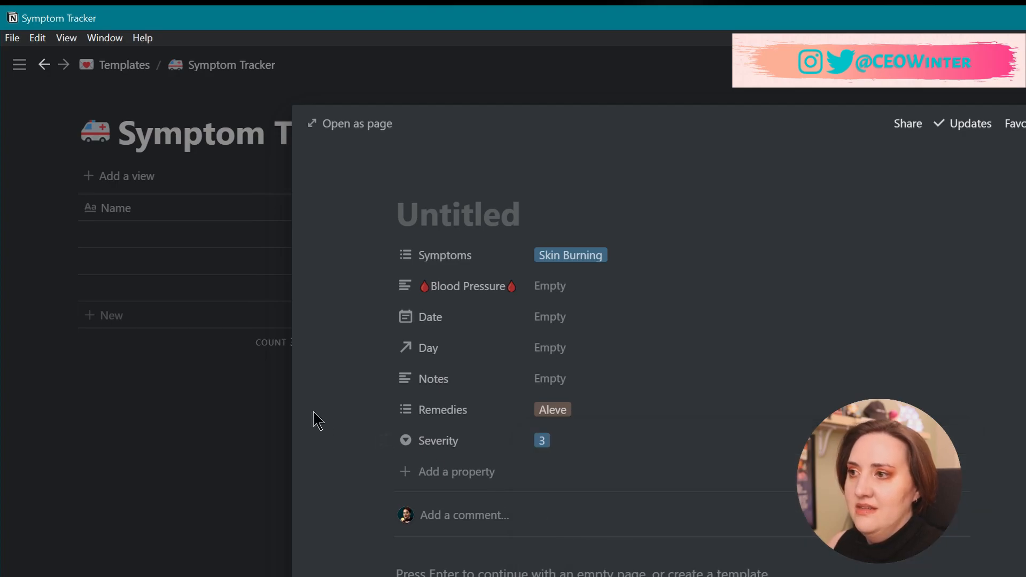
left_click(196, 396)
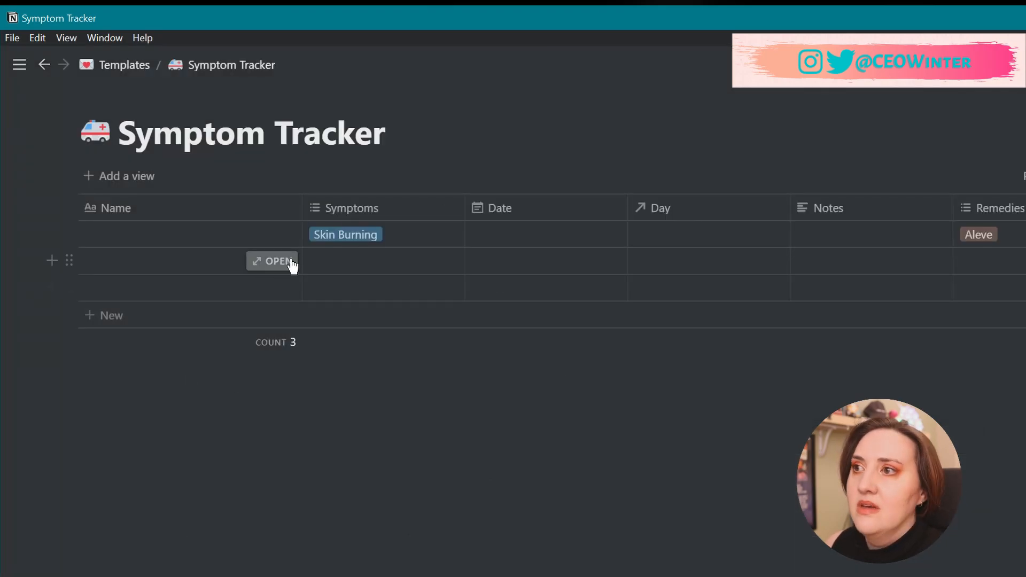
left_click(290, 265)
left_click(560, 439)
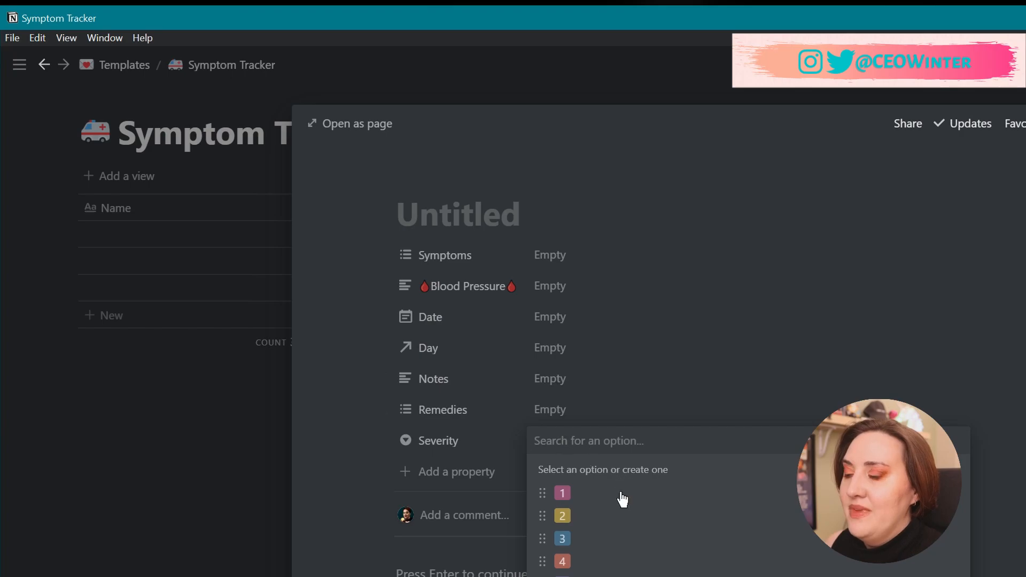
left_click(182, 419)
left_click(228, 388)
left_click(265, 236)
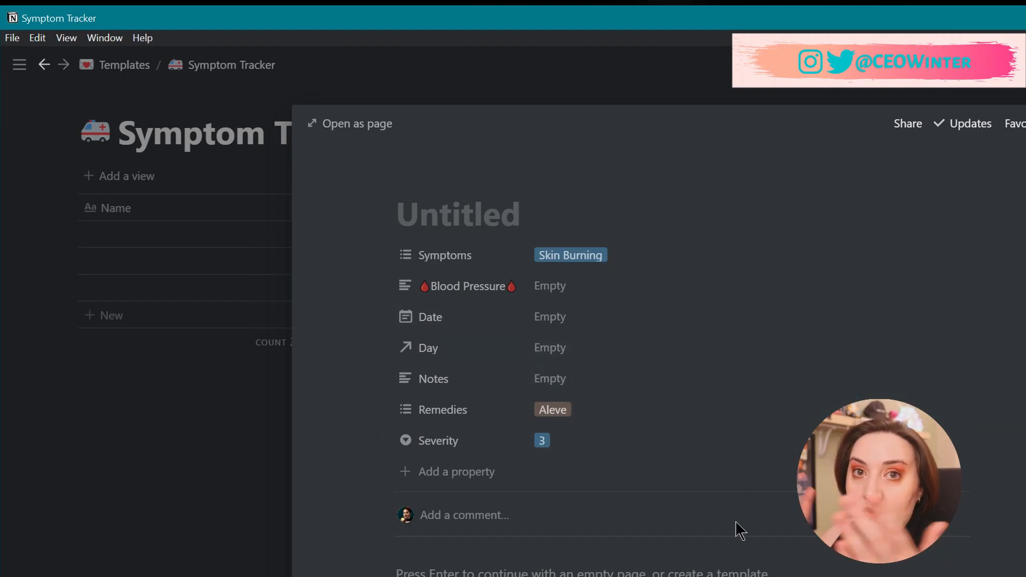
Turn the entry's Date into a range ending Nov 6, 2020.
left_click(554, 321)
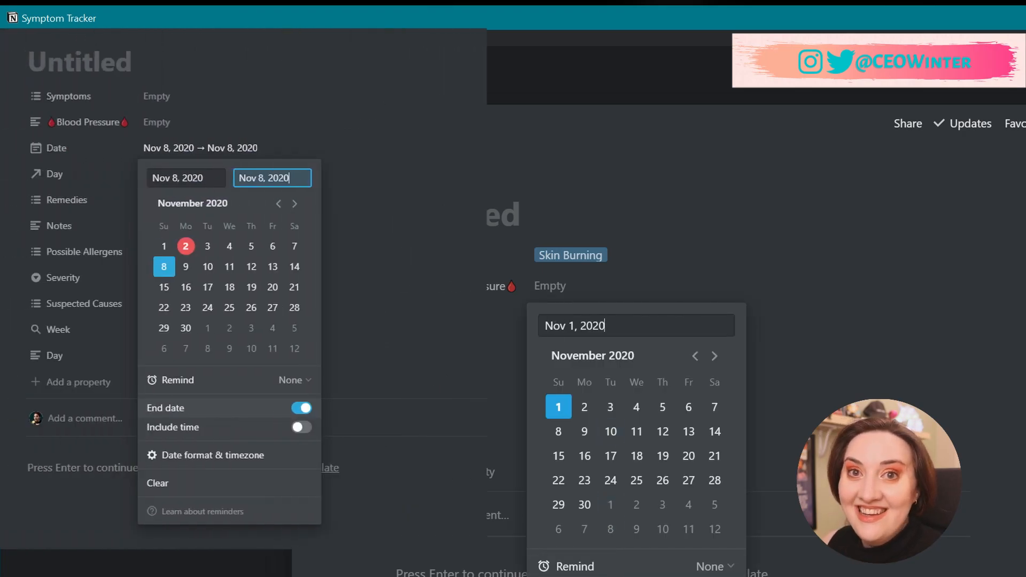
left_click(722, 576)
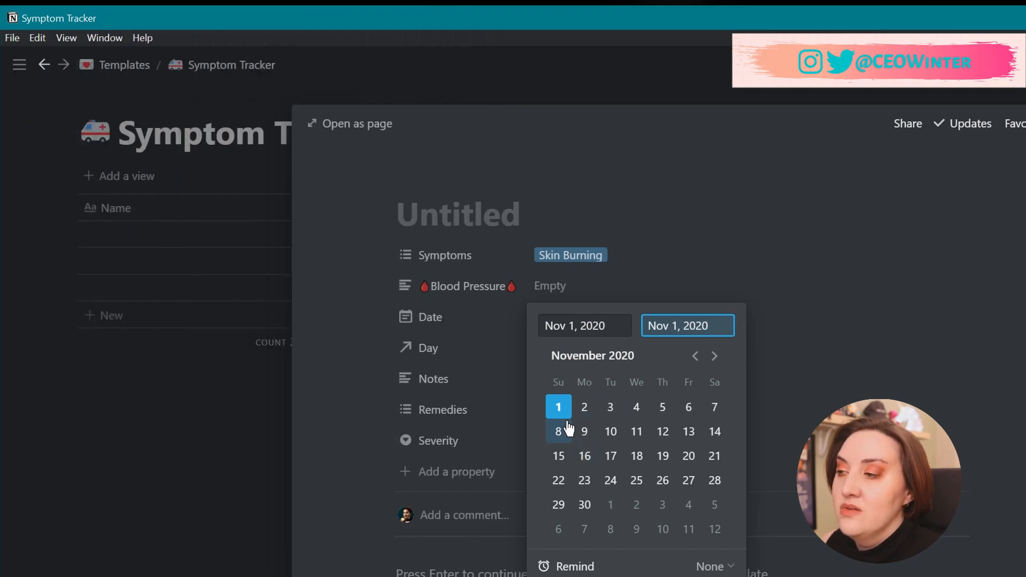
left_click(688, 408)
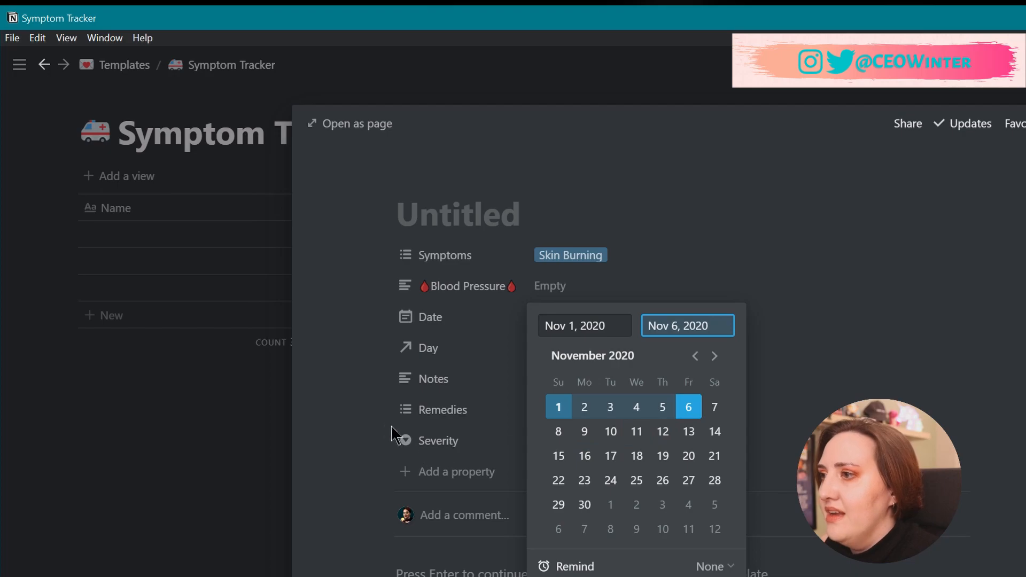
left_click(368, 420)
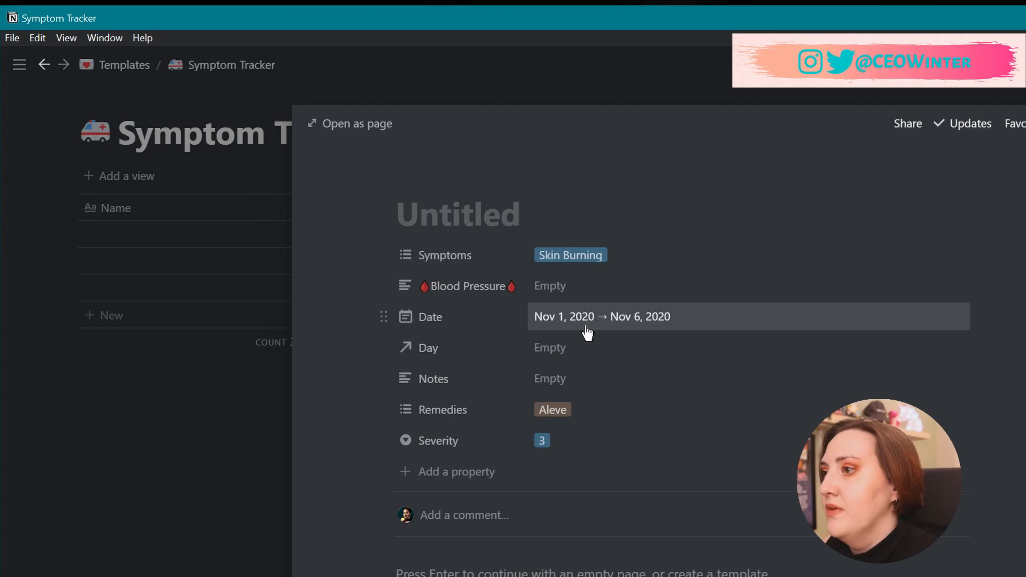
left_click(457, 471)
Create a Suspected Causes multi-select property with no options yet.
type("Suspe")
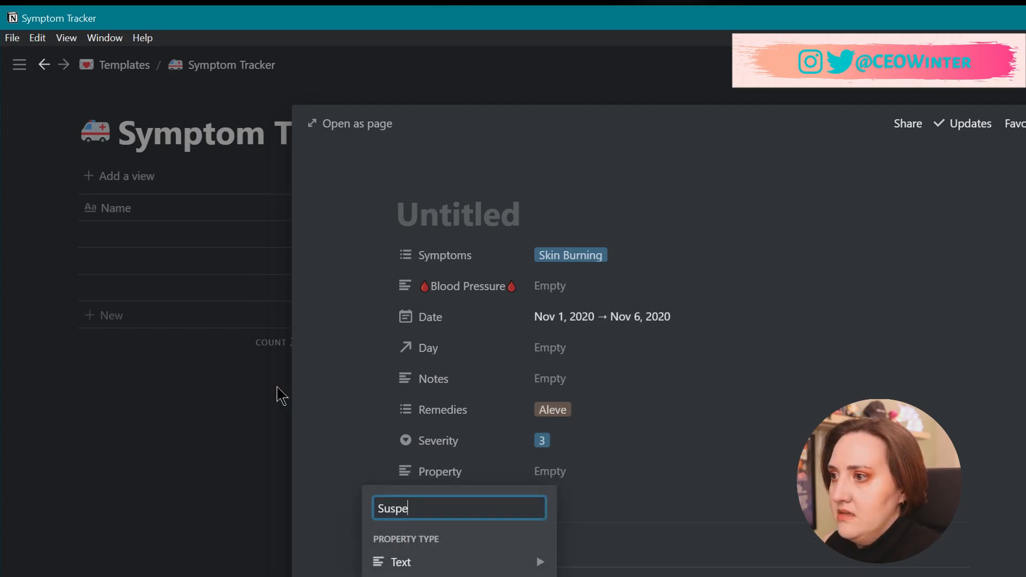
type("cted Causes")
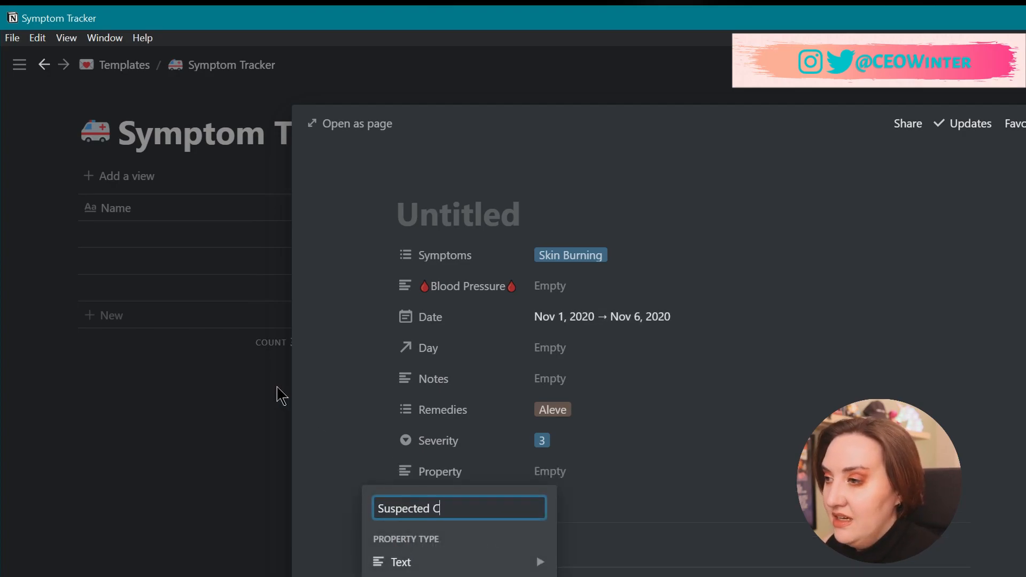
mouse_move(416, 571)
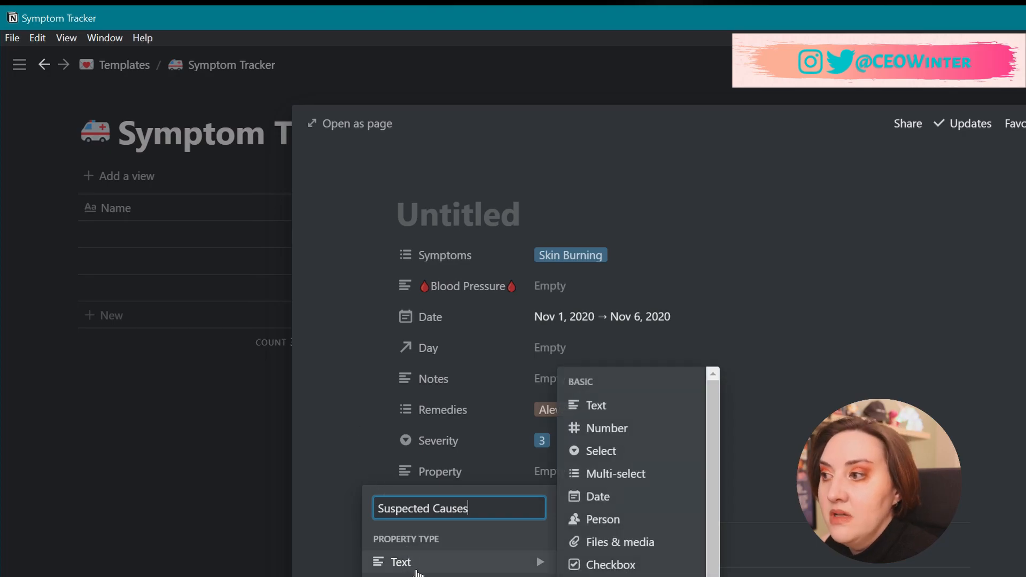
left_click(636, 476)
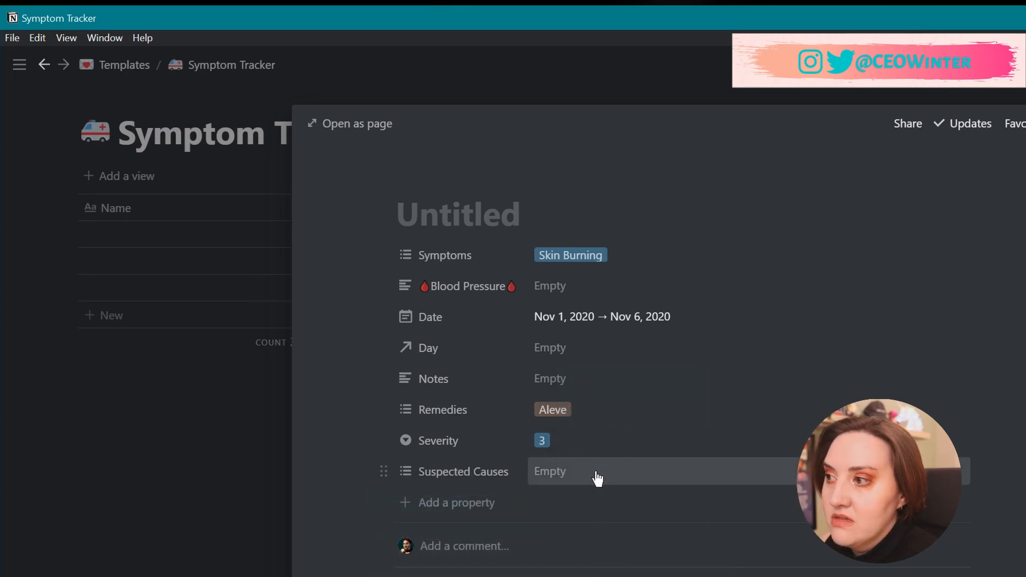
left_click(595, 472)
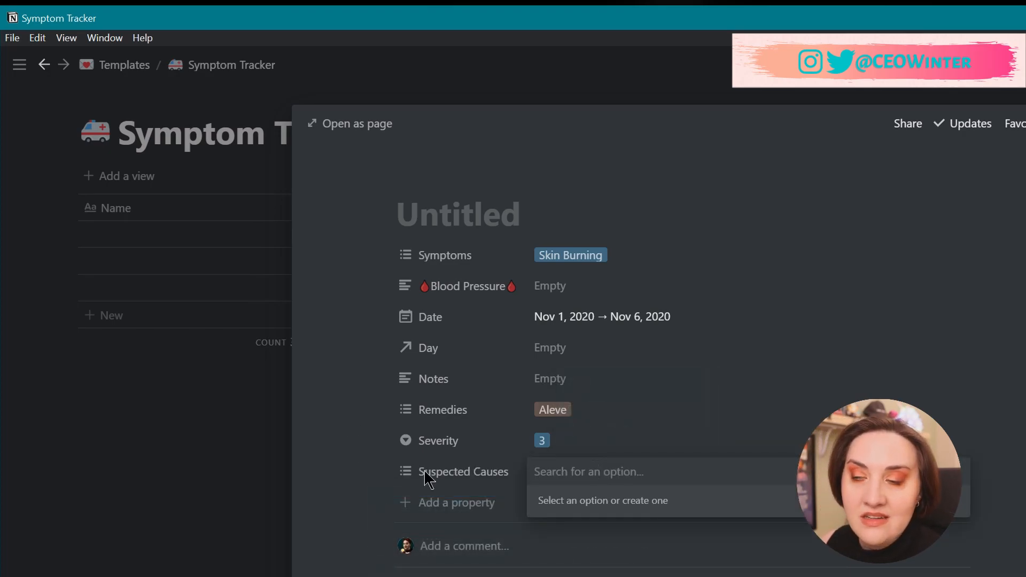
left_click(360, 488)
left_click(444, 506)
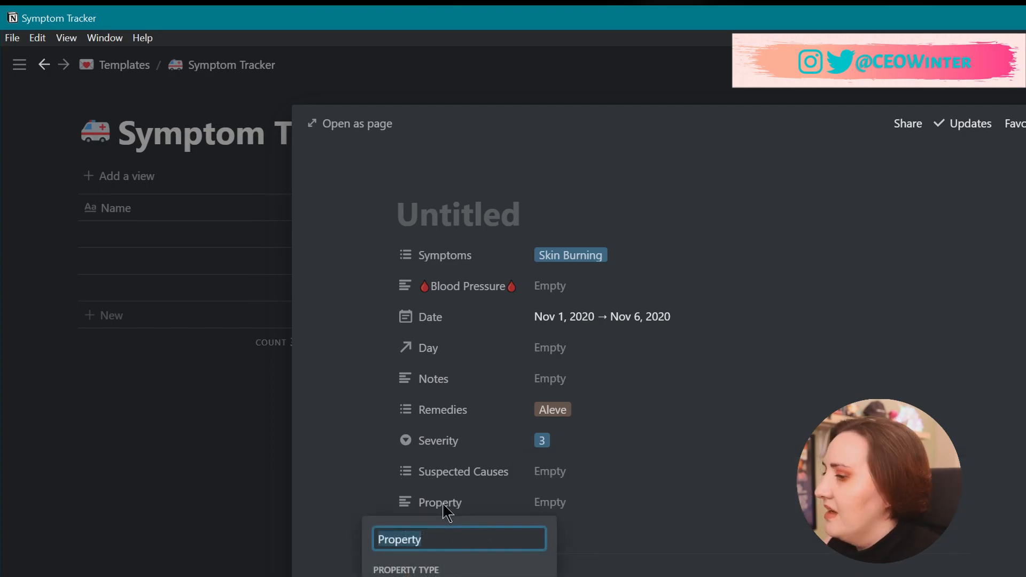
Create a Week rollup property through the Day relation, showing a chosen Day property.
type("Week")
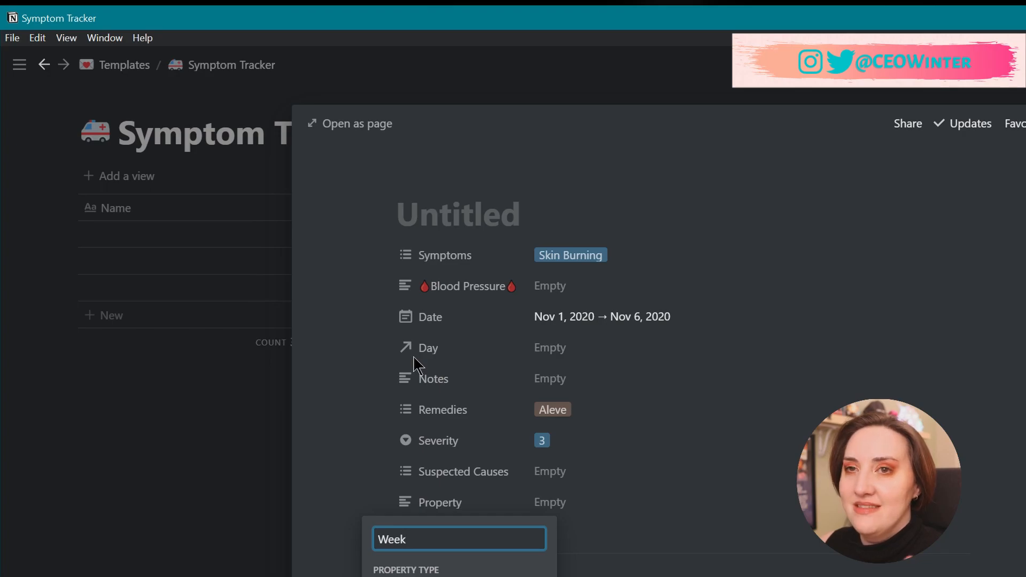
mouse_move(406, 576)
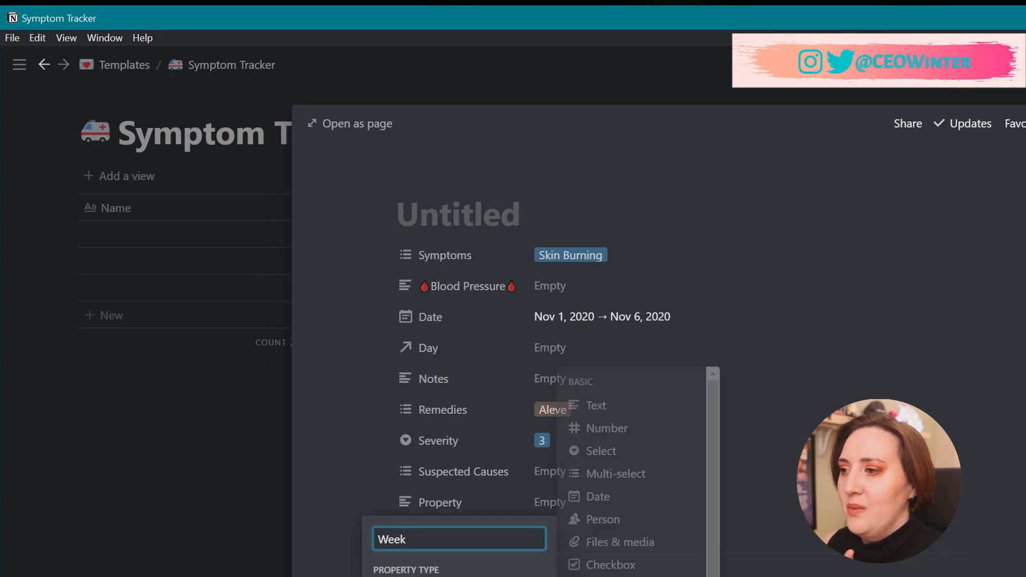
scroll(633, 481, "down", 1)
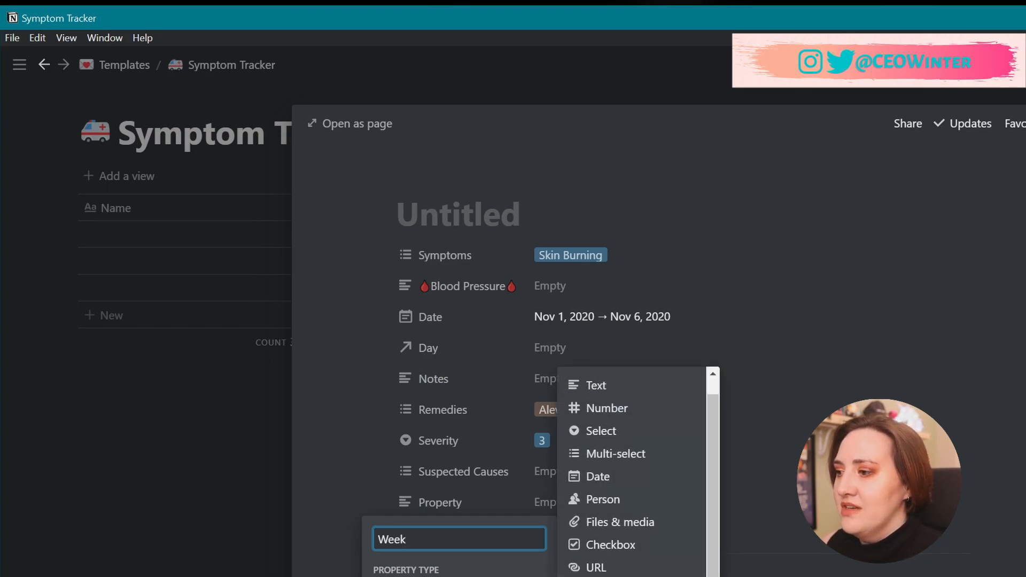
scroll(633, 470, "down", 2)
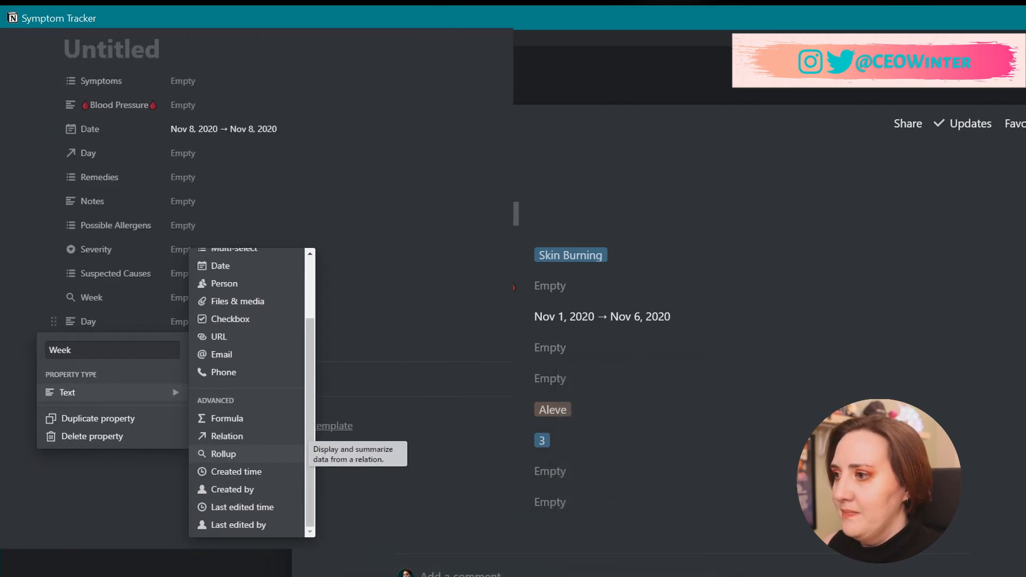
left_click(570, 505)
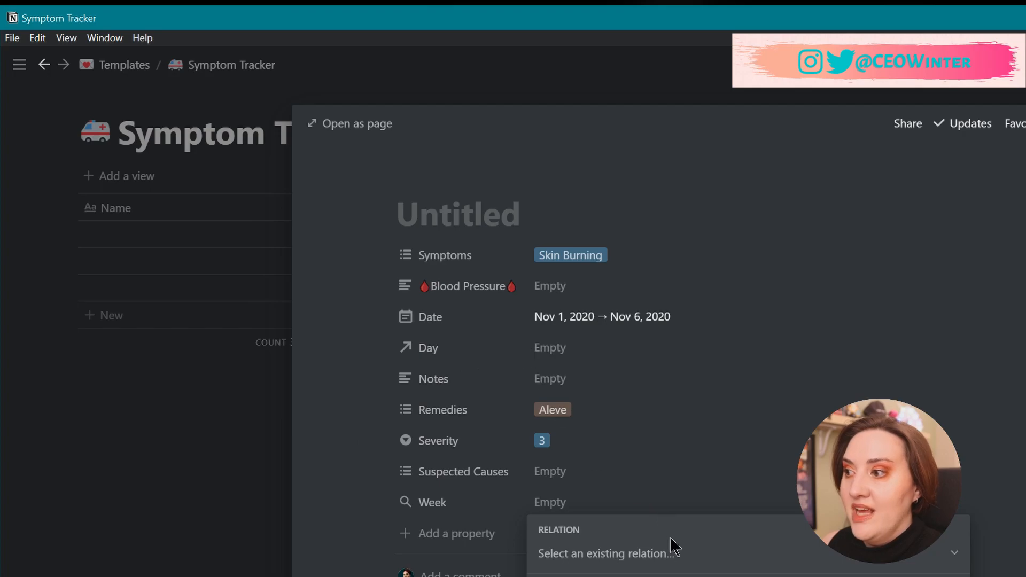
left_click(666, 556)
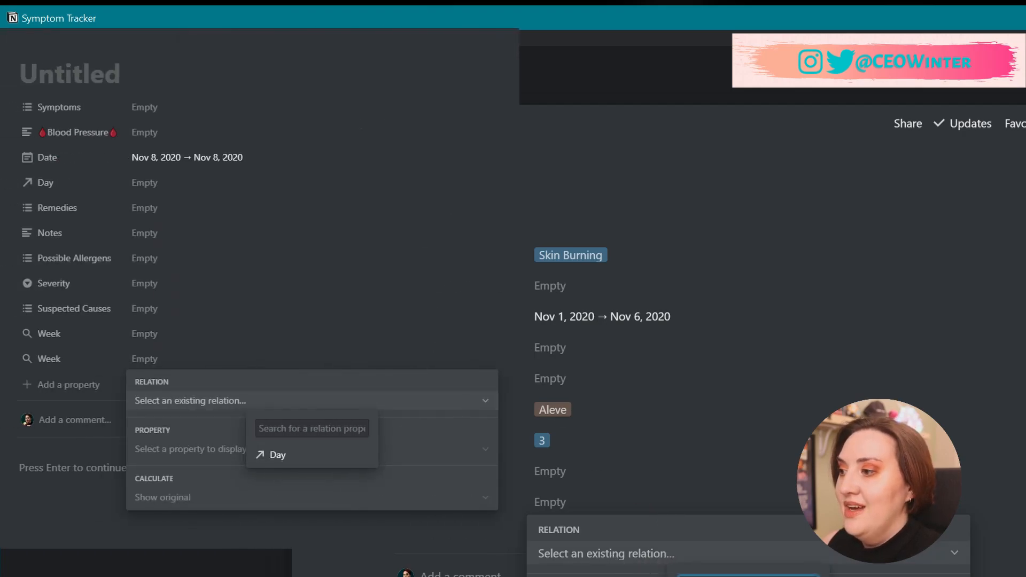
left_click(689, 576)
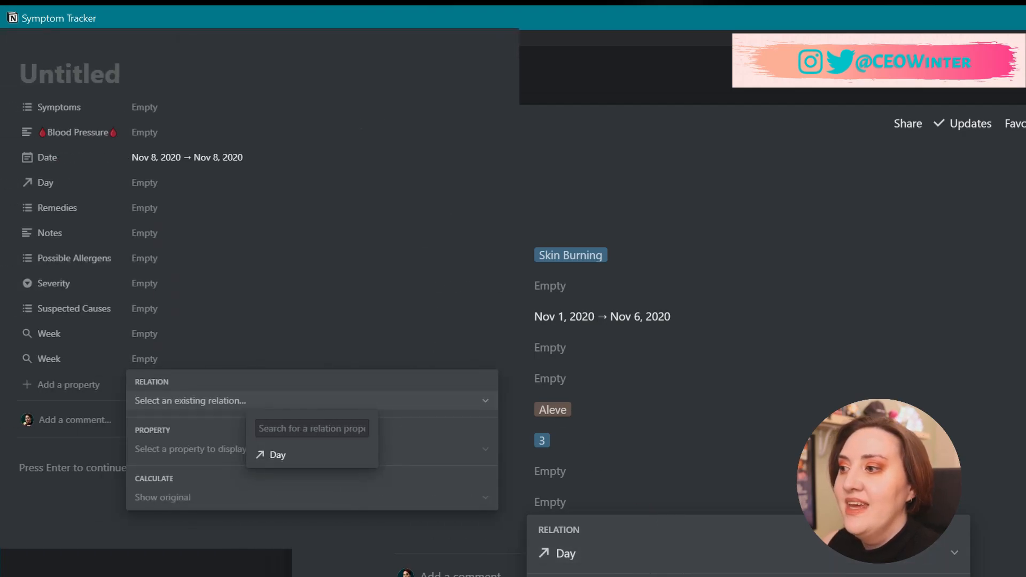
left_click(689, 576)
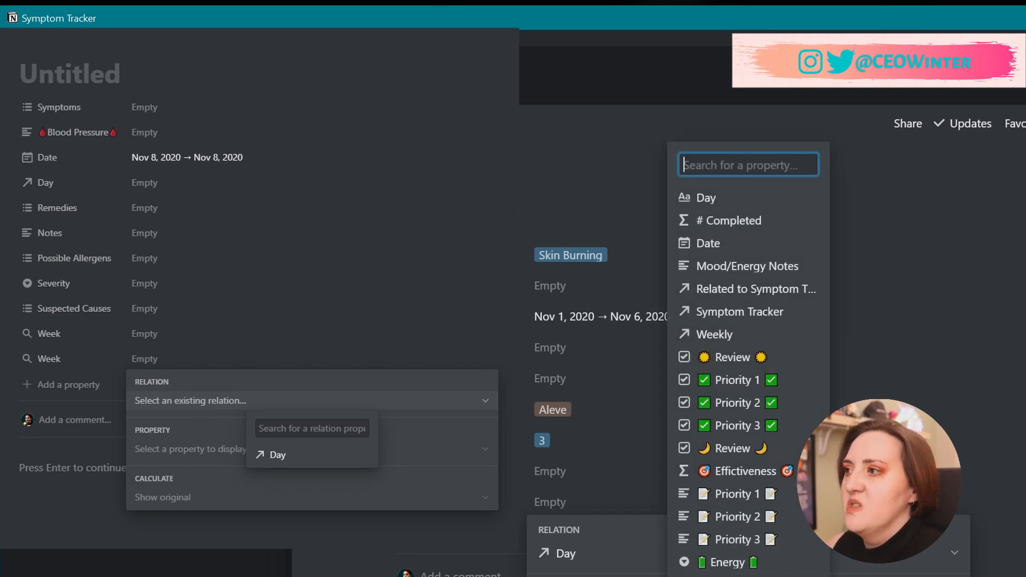
left_click(735, 336)
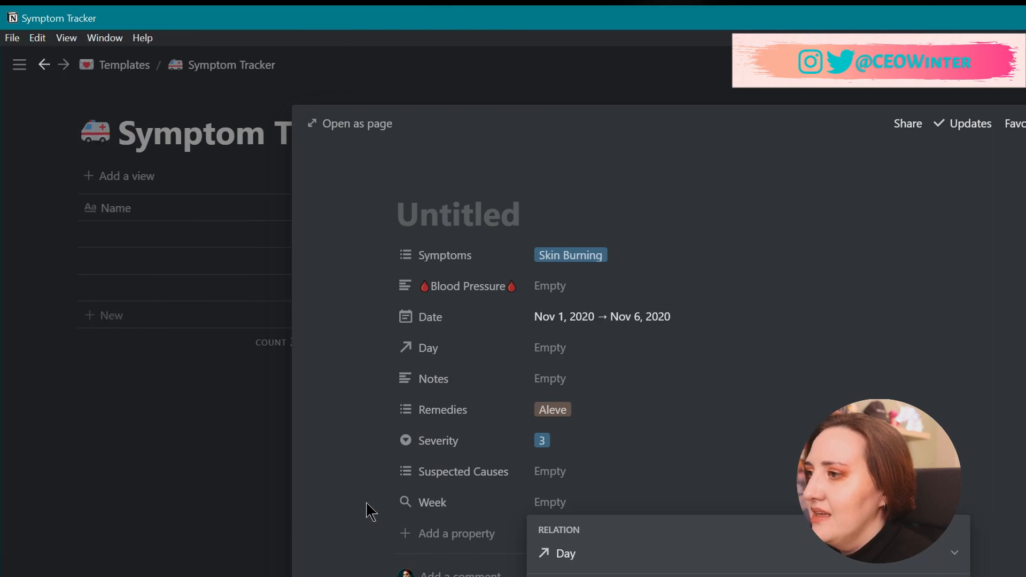
left_click(348, 511)
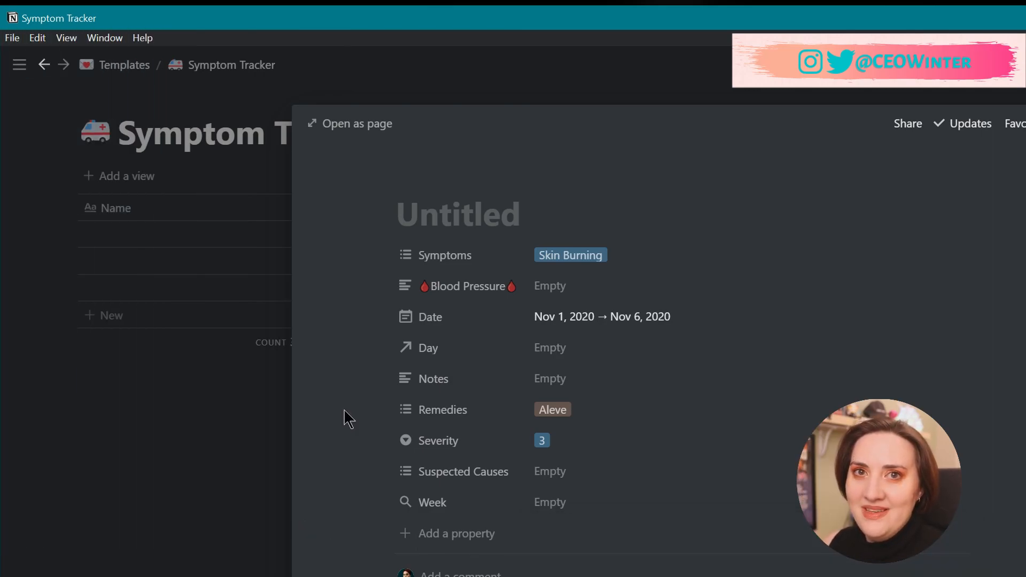
left_click(601, 350)
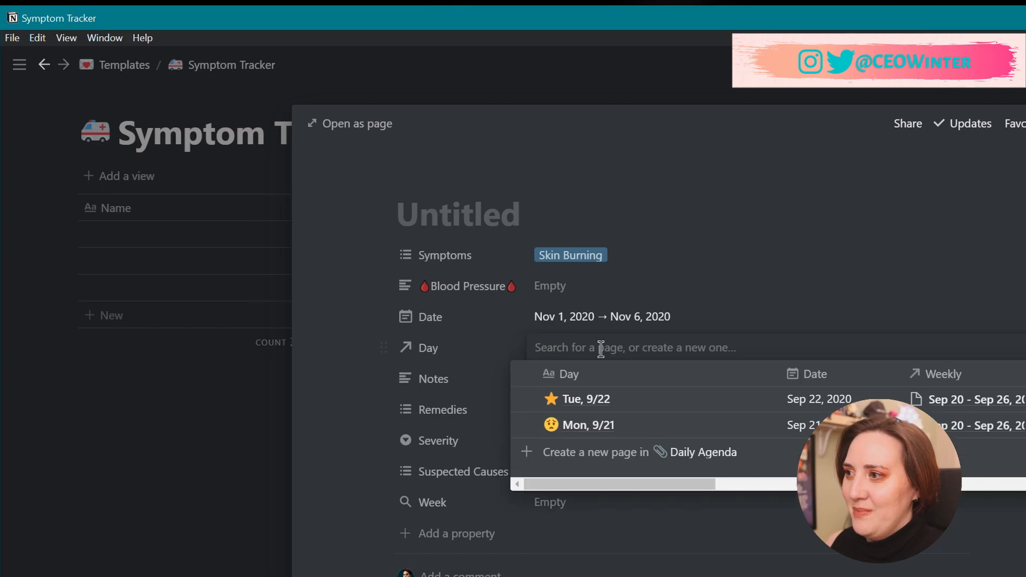
Link the entry to Tue, 9/22 and add a Possible Allergens multi-select above Severity.
left_click(598, 402)
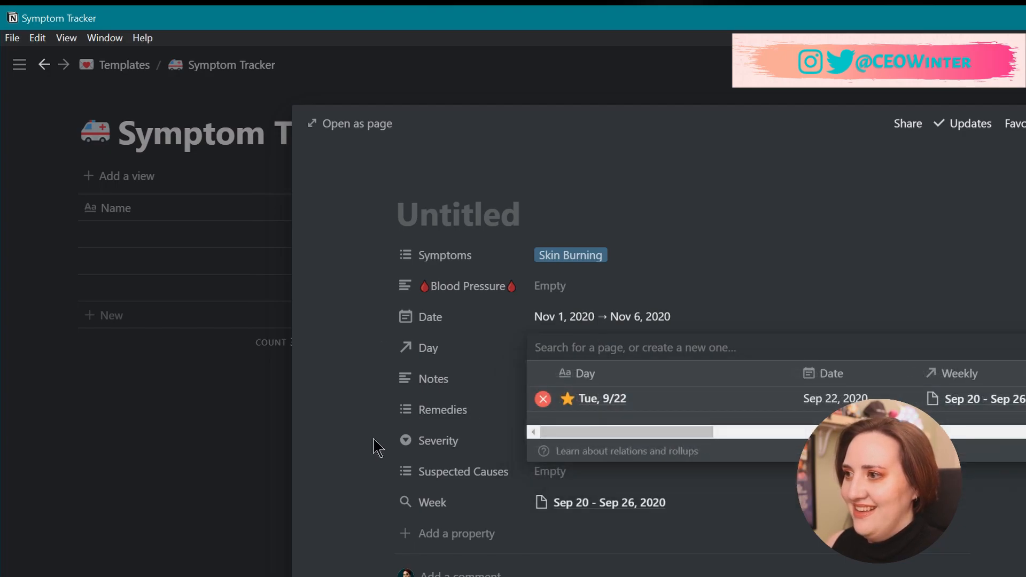
left_click(409, 503)
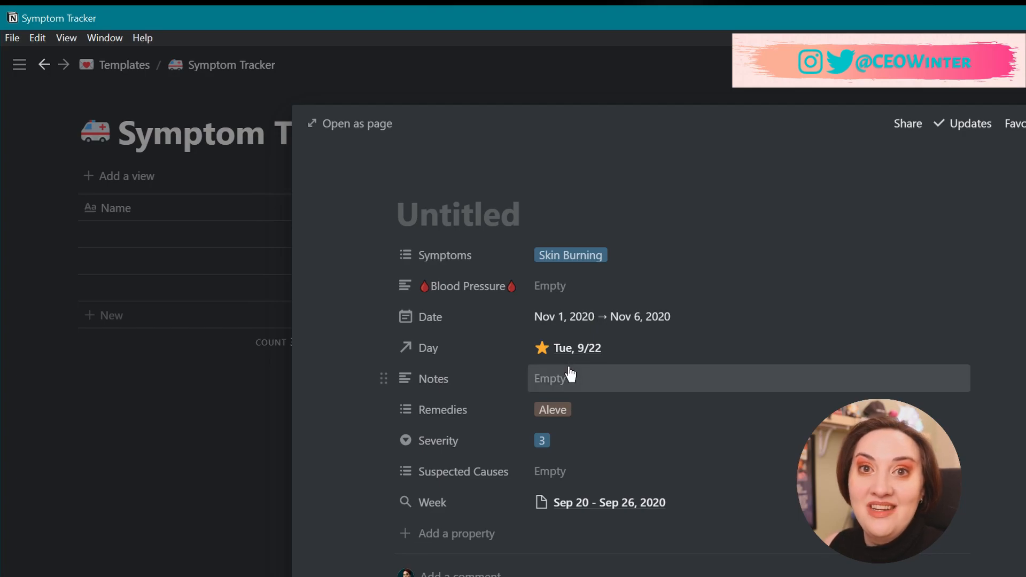
left_click(422, 534)
type("P")
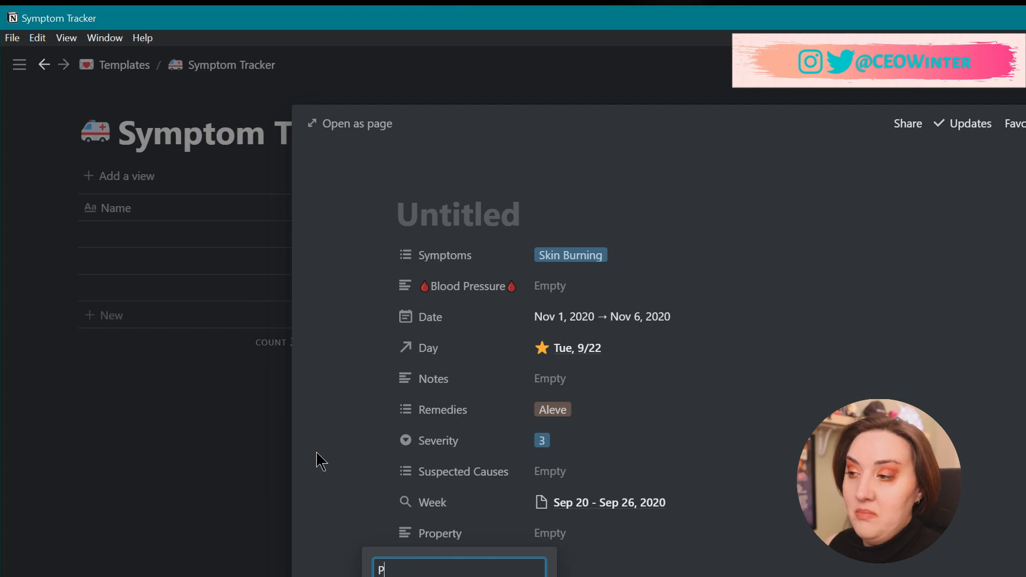
type("ossible Allergens")
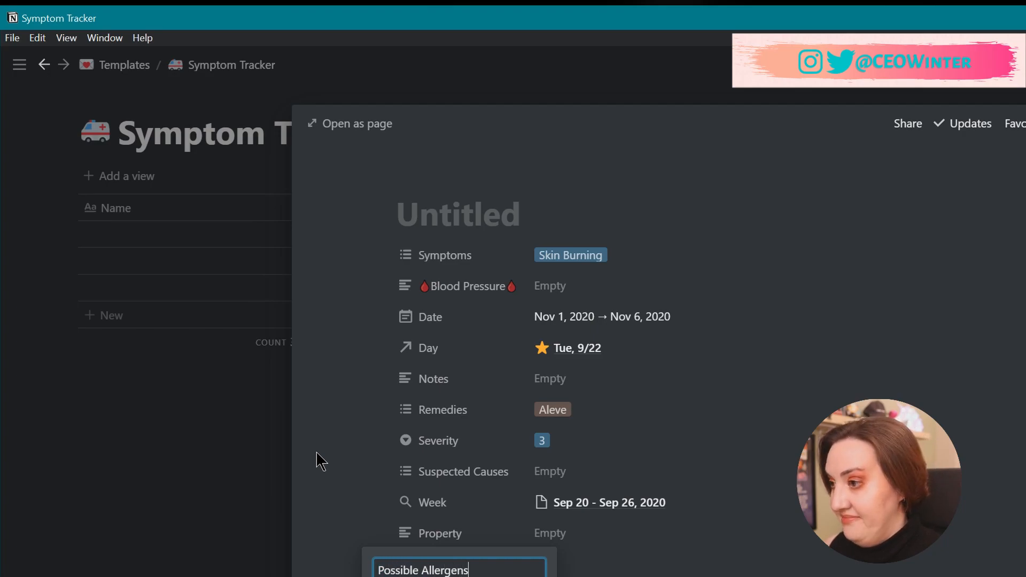
mouse_move(460, 576)
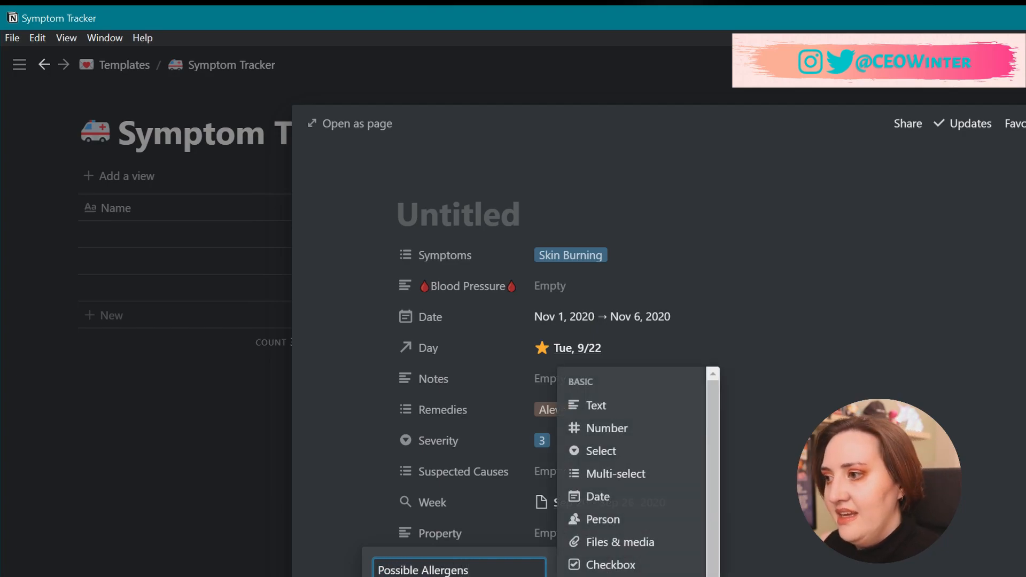
left_click(622, 476)
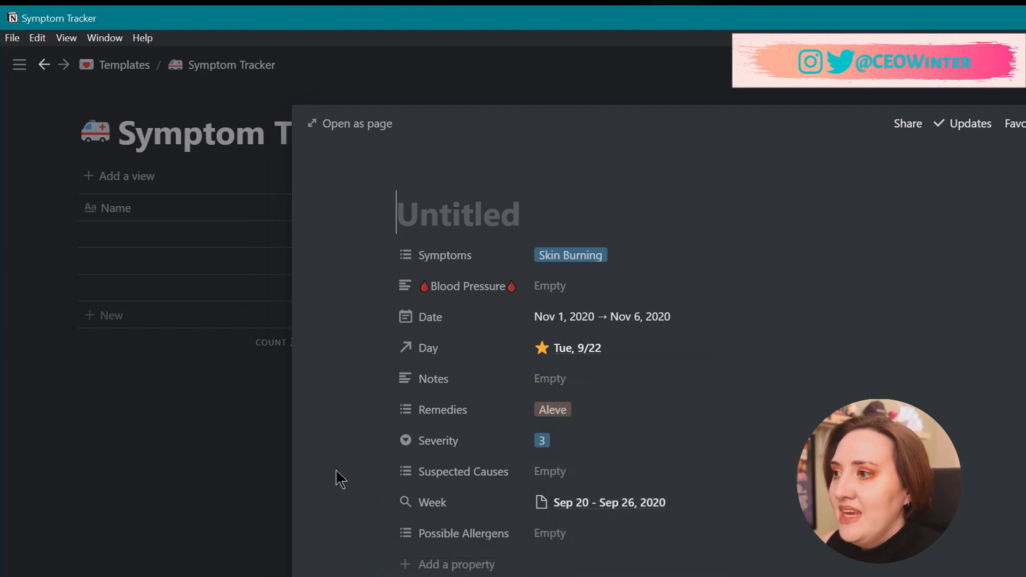
left_click_drag(385, 531, 382, 378)
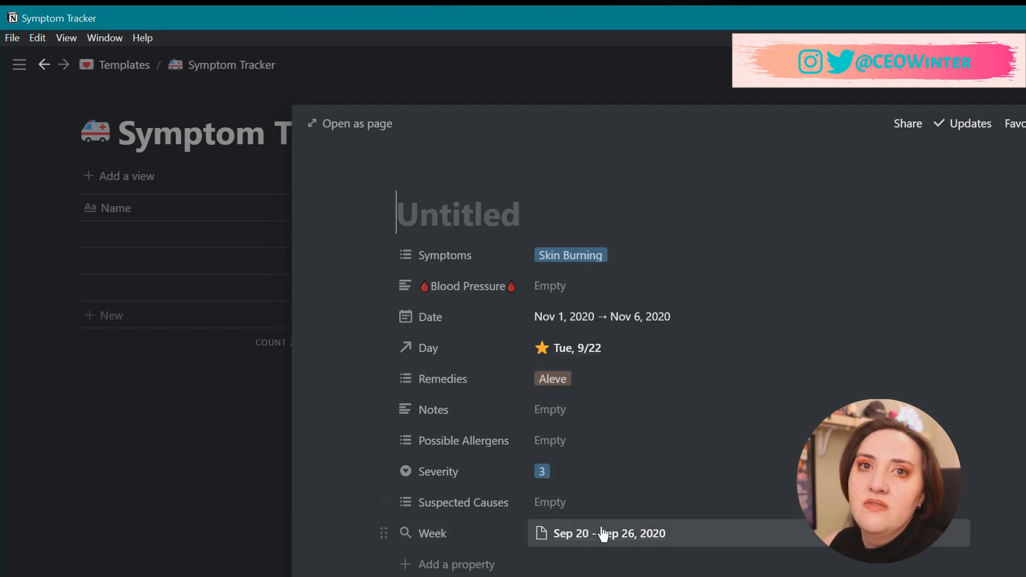
scroll(603, 533, "down", 4)
Write 'You can write notes.' in the entry's body and close it back to the table.
left_click(425, 474)
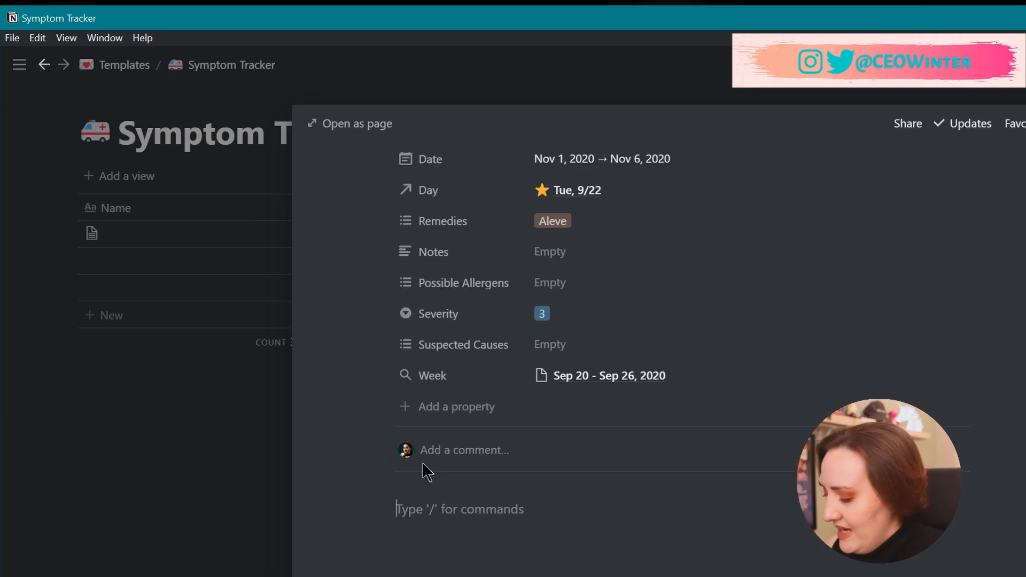
type("You can write notes.")
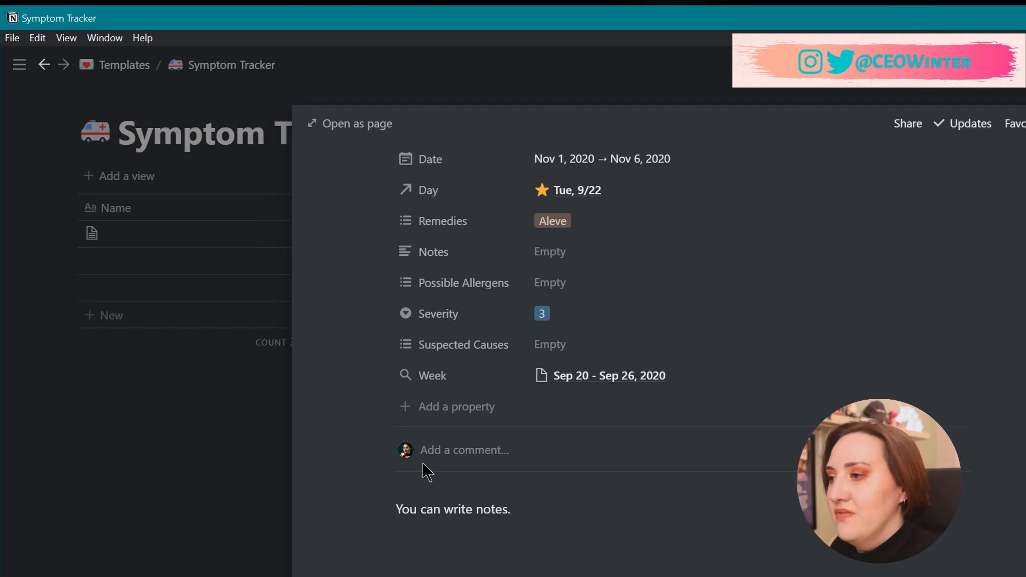
key("Escape")
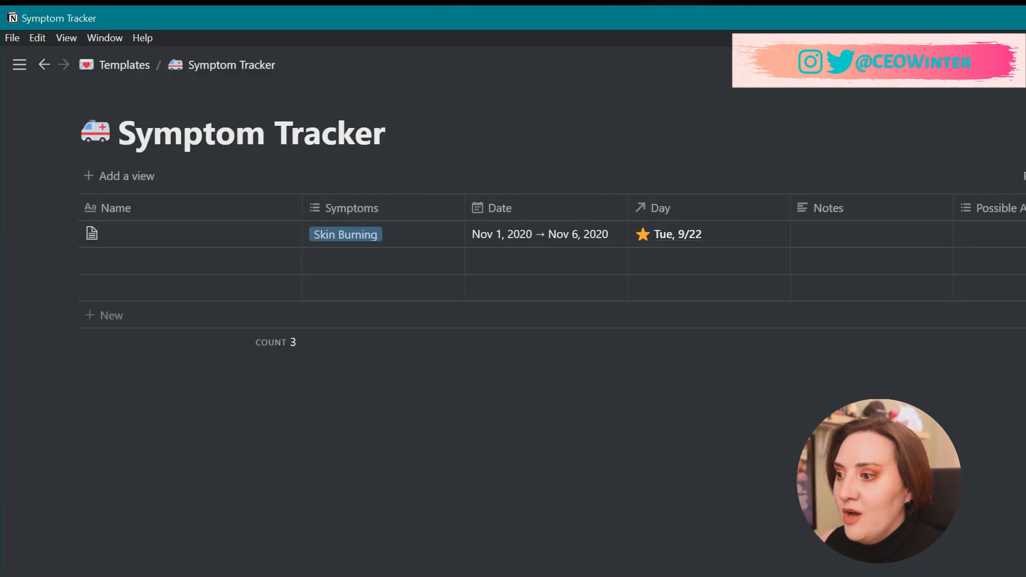
Drag the Notes column so it follows Possible Allergens in the table.
scroll(551, 246, "right", 12)
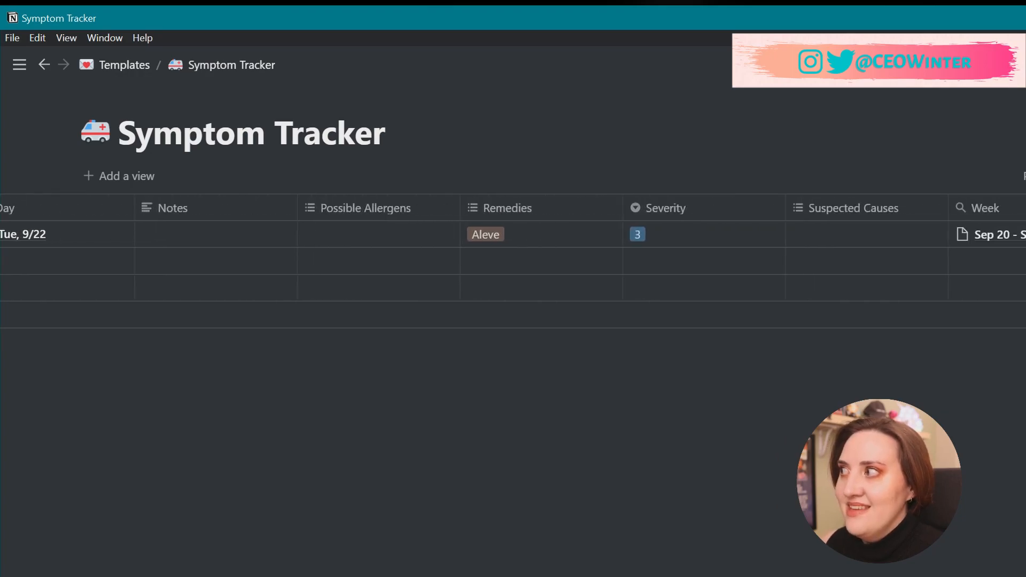
scroll(513, 245, "left", 7)
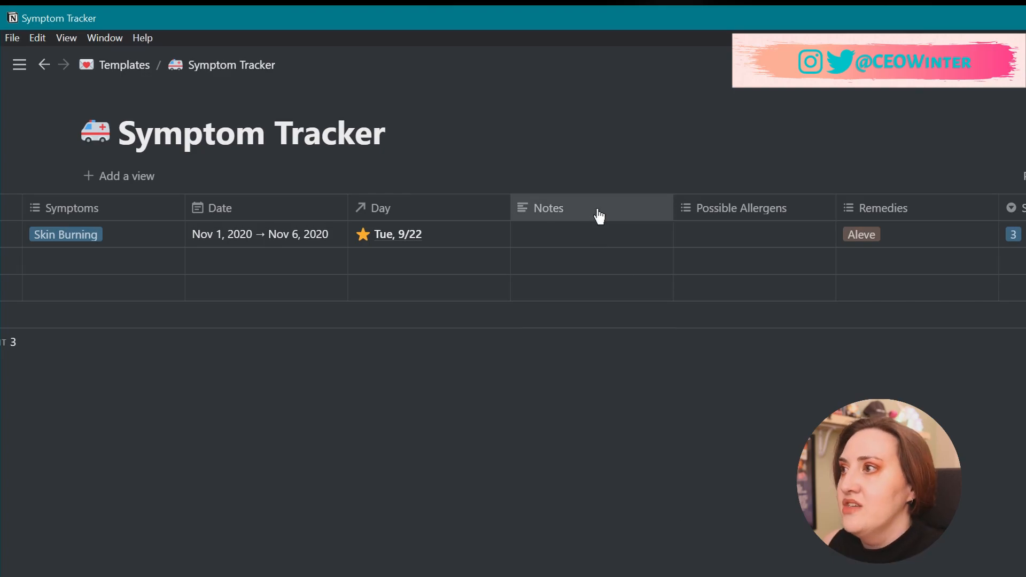
left_click_drag(598, 216, 834, 215)
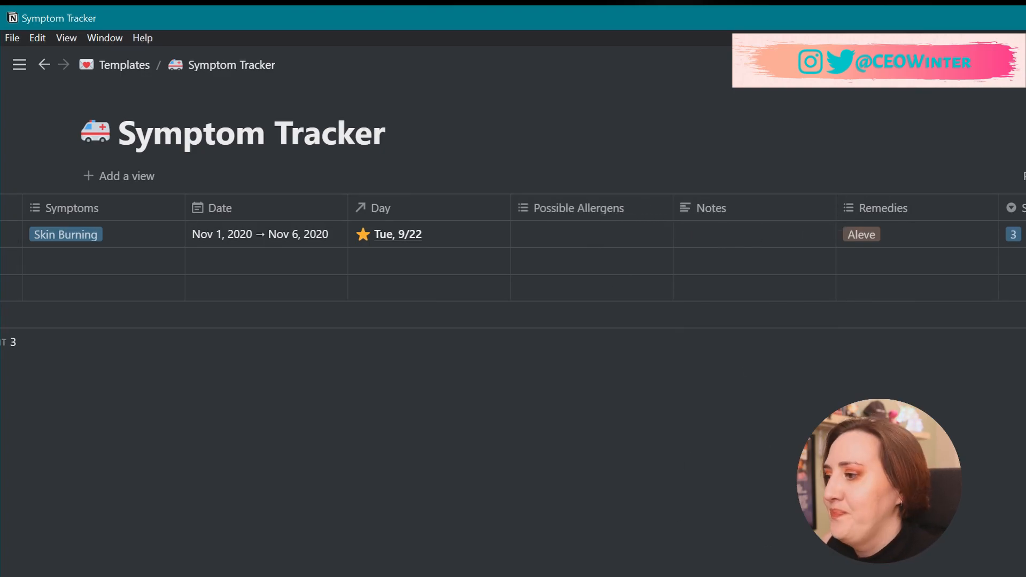
scroll(267, 476, "left", 5)
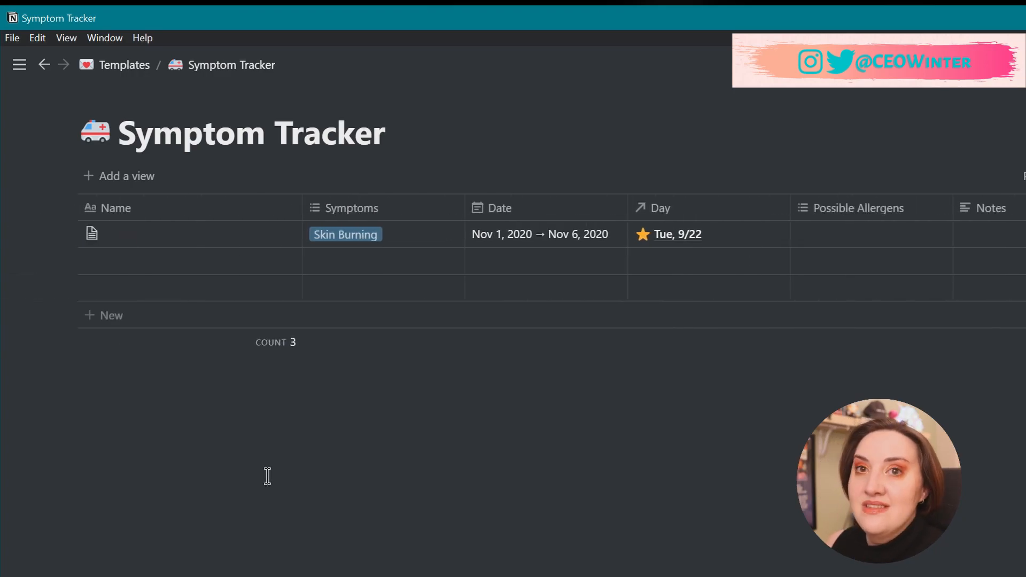
Create a view named Calendar with the Calendar layout, then preview the Untitled entry.
left_click(151, 179)
left_click(123, 492)
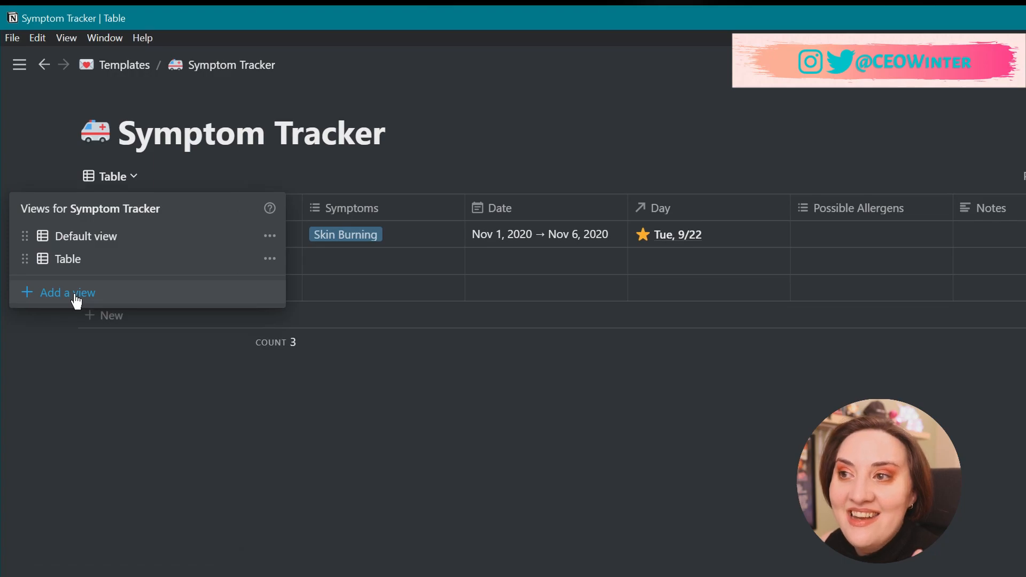
left_click(76, 298)
type("Calendar")
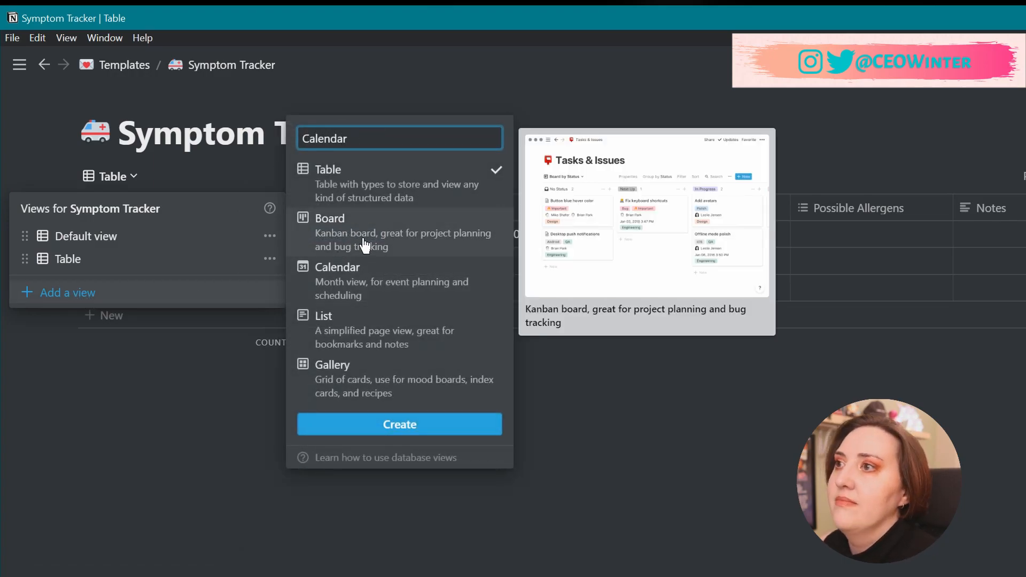
left_click(345, 290)
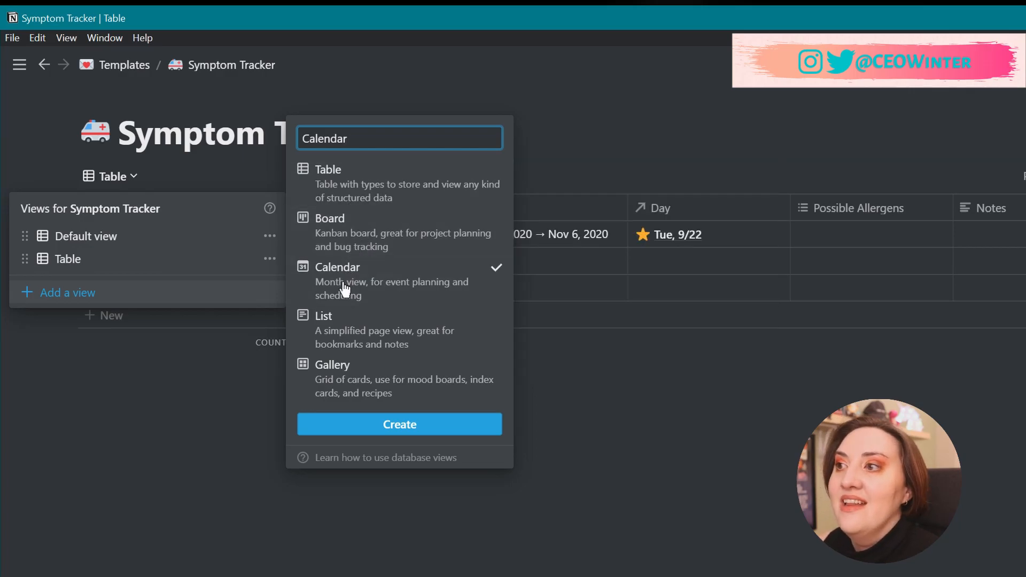
left_click(458, 431)
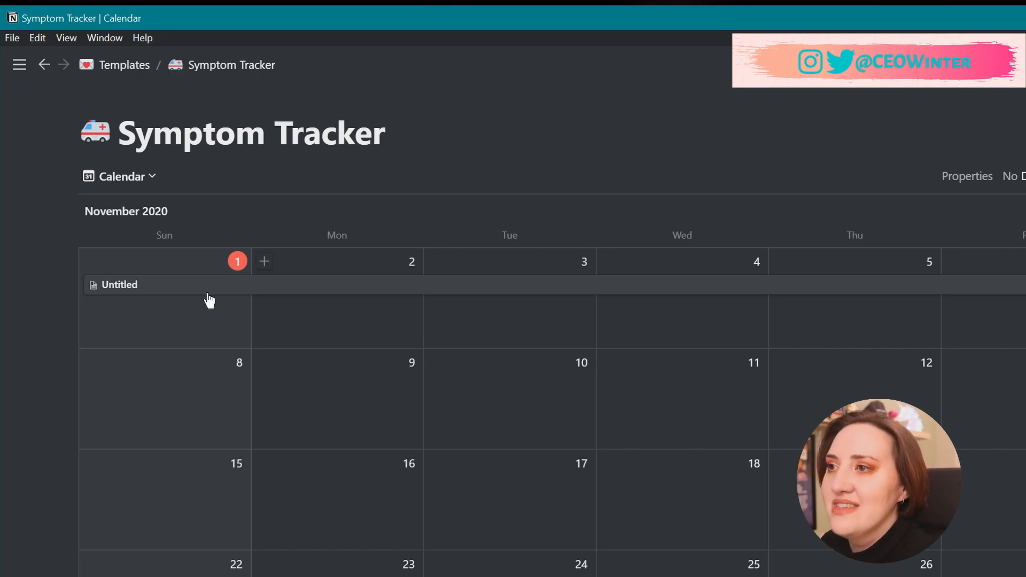
left_click(168, 292)
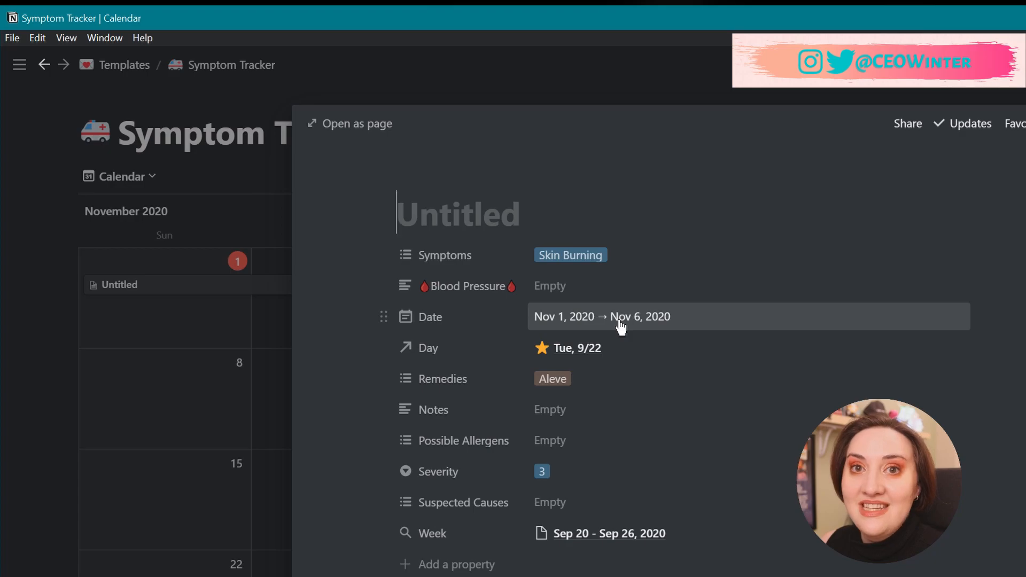
left_click(486, 96)
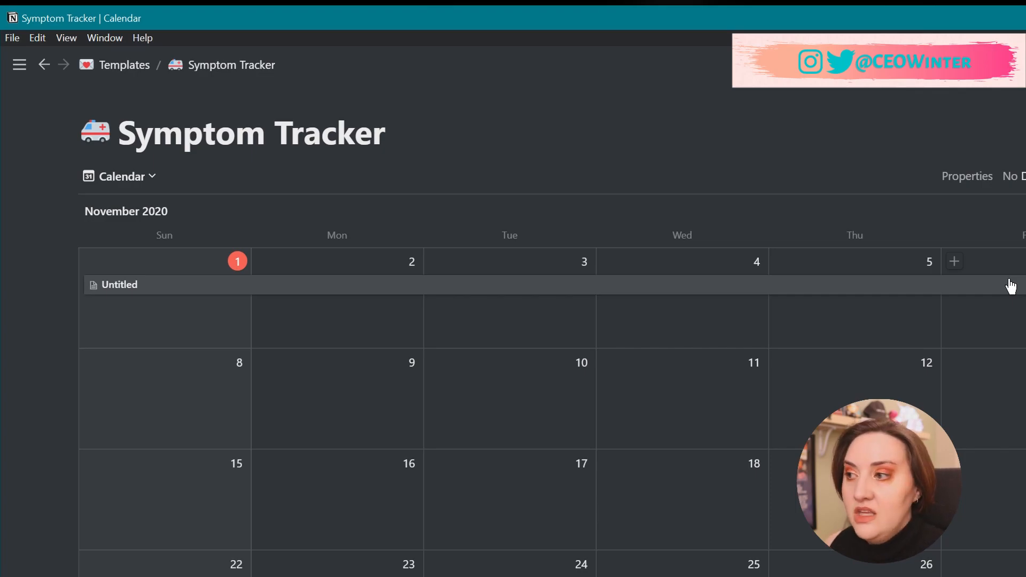
scroll(1011, 286, "down", 2)
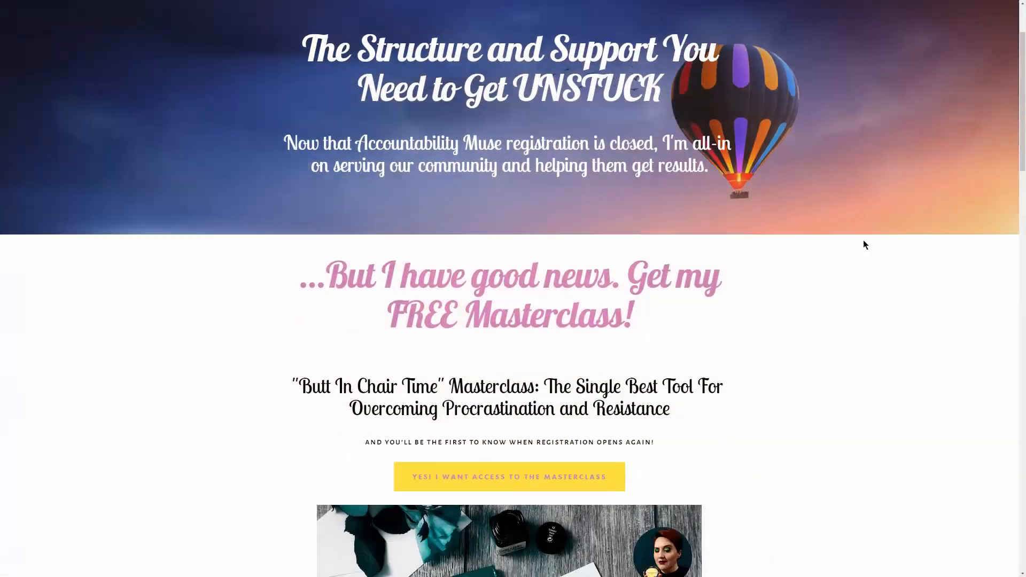
Use 'Yes! I want access to the masterclass' to reach the waitlist, then edit Blood Pressure 120/70.
scroll(865, 243, "down", 3)
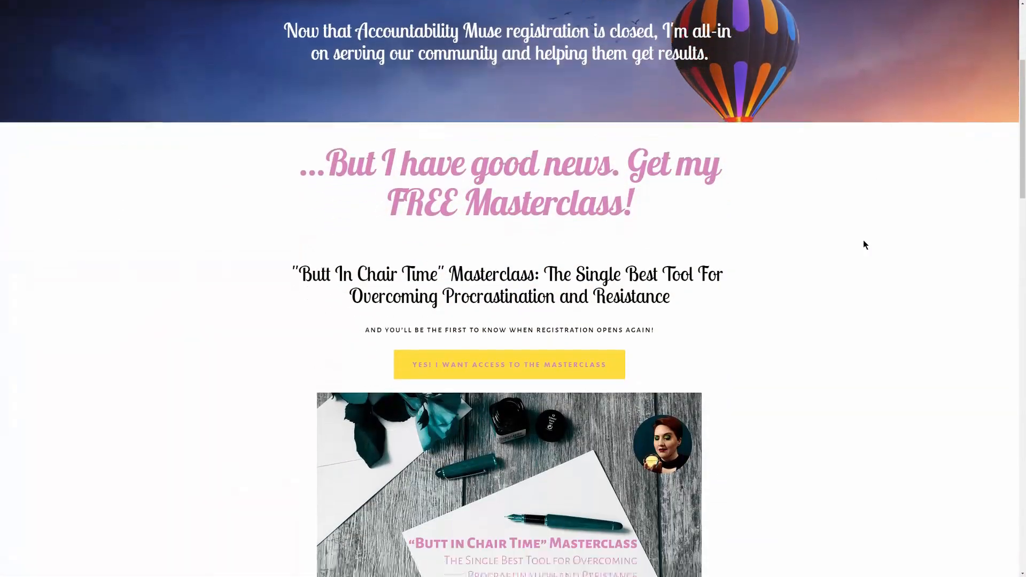
scroll(865, 243, "down", 1)
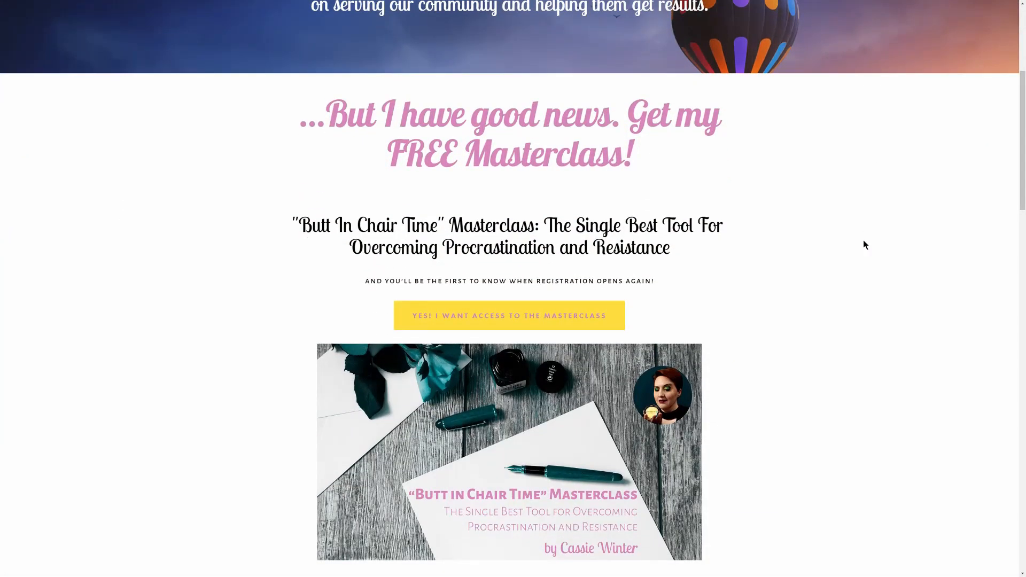
left_click(525, 319)
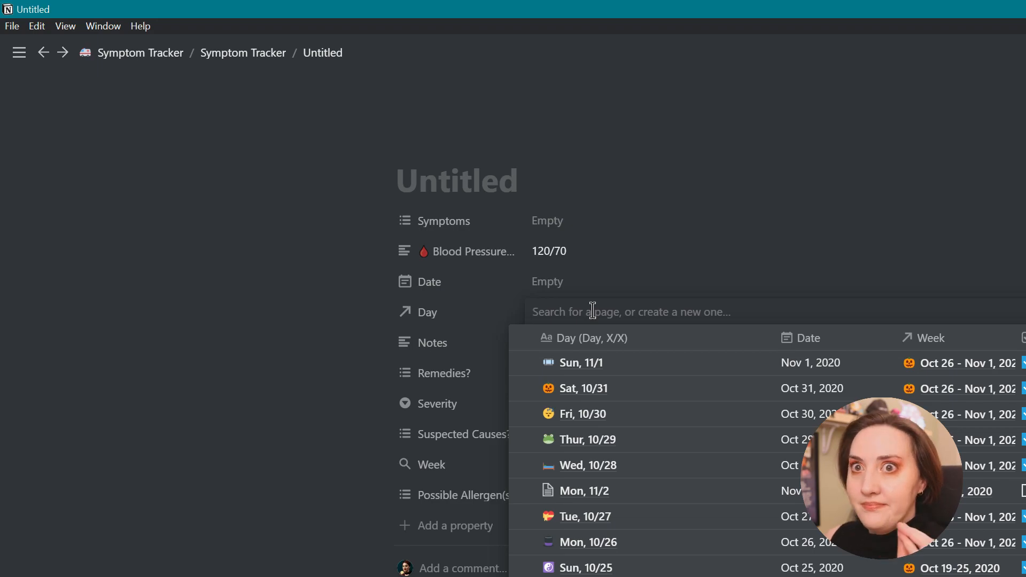
left_click(623, 259)
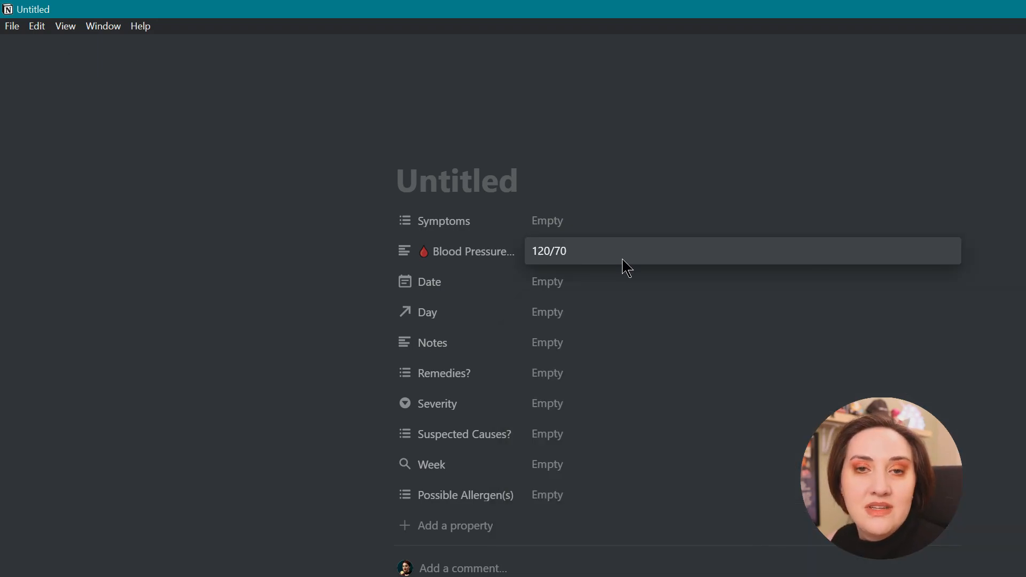